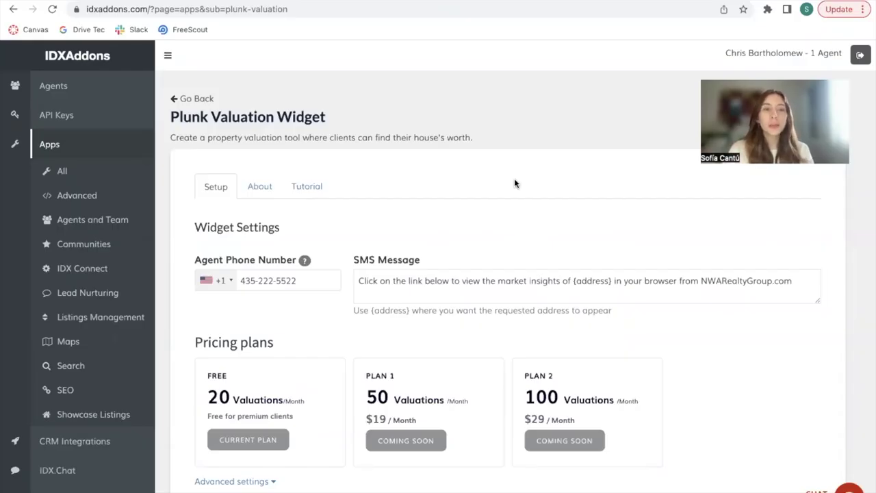
Step: Open the Plunk Valuation Widget's Tutorial and scroll through its How it works explanation
click(307, 185)
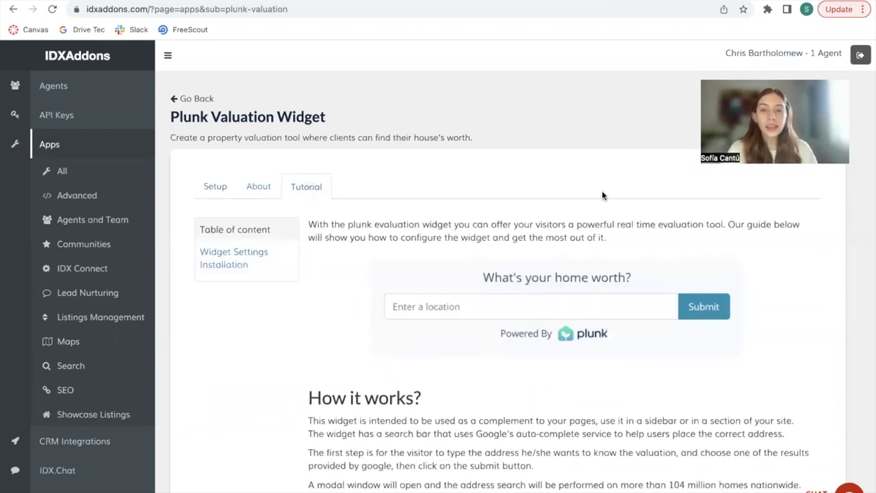
scroll(748, 311, down, 1)
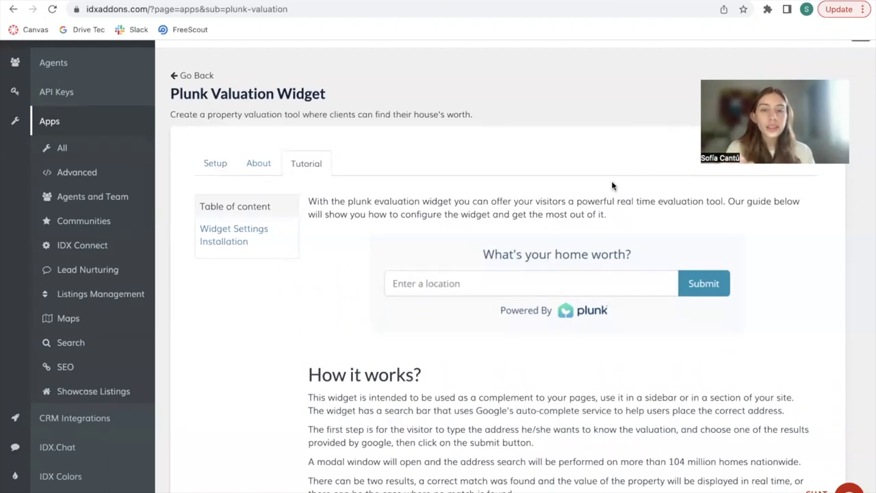
Step: Return to the widget's Setup and review the agent phone, SMS message and three pricing plans
click(214, 163)
scroll(536, 290, down, 2)
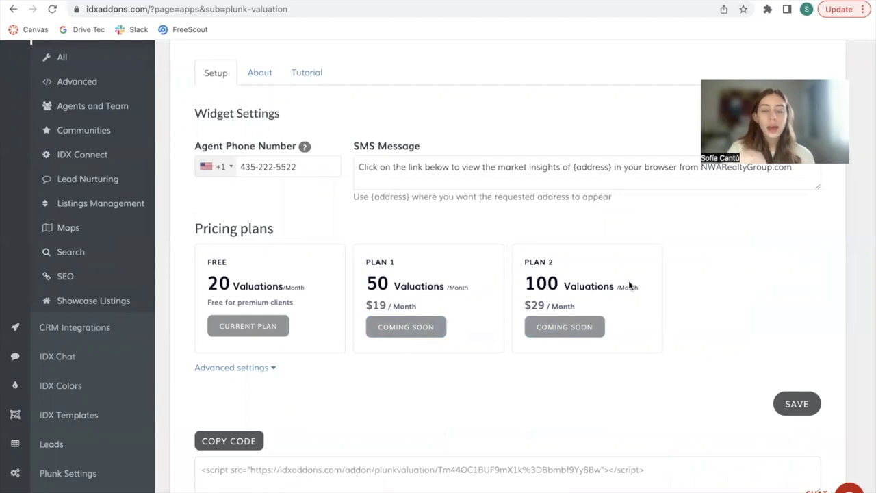
scroll(629, 285, up, 1)
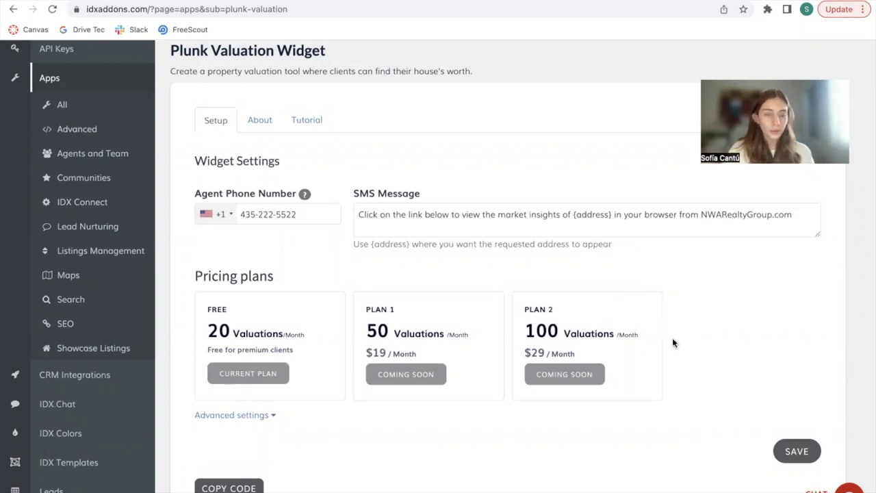
click(307, 120)
click(216, 120)
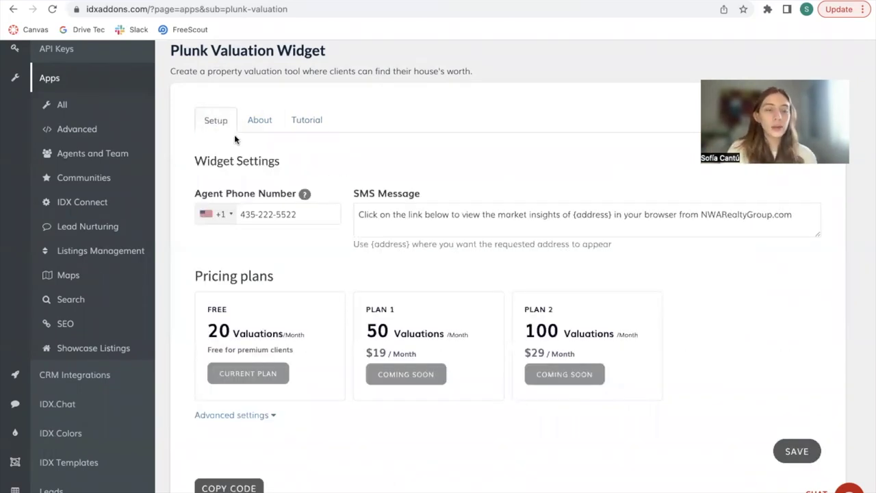
scroll(428, 251, down, 2)
scroll(428, 251, up, 4)
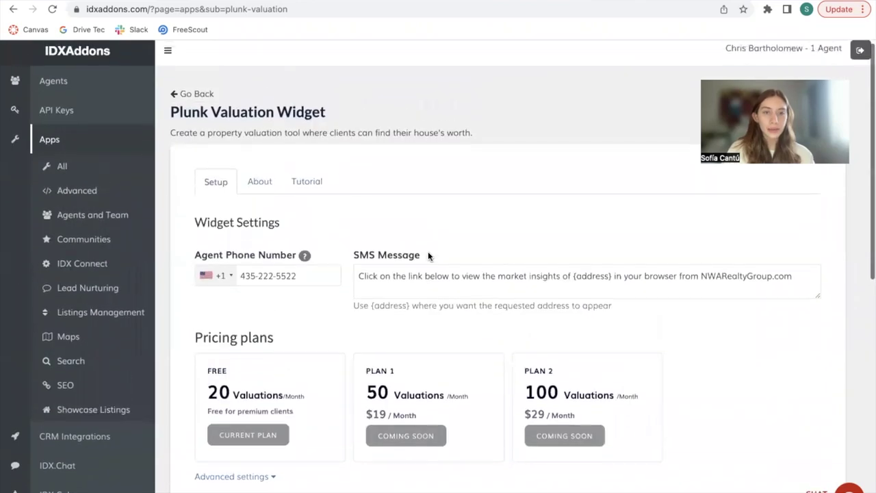
click(317, 188)
click(221, 180)
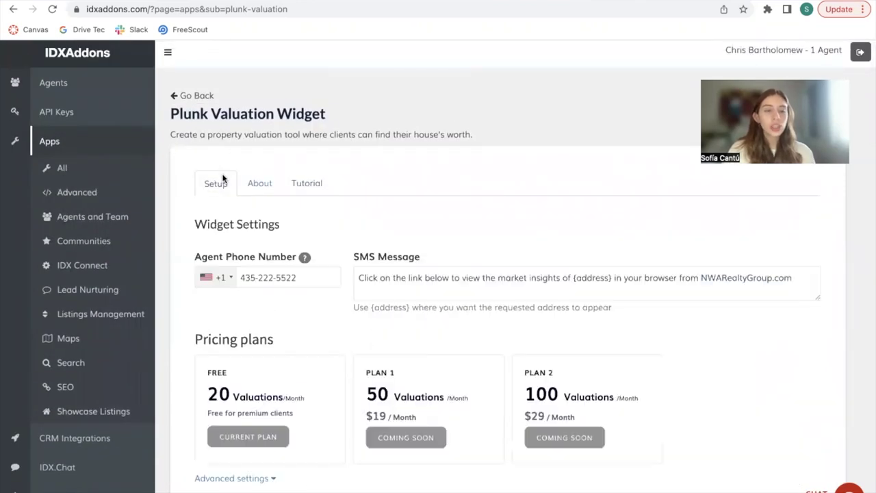
scroll(527, 295, down, 2)
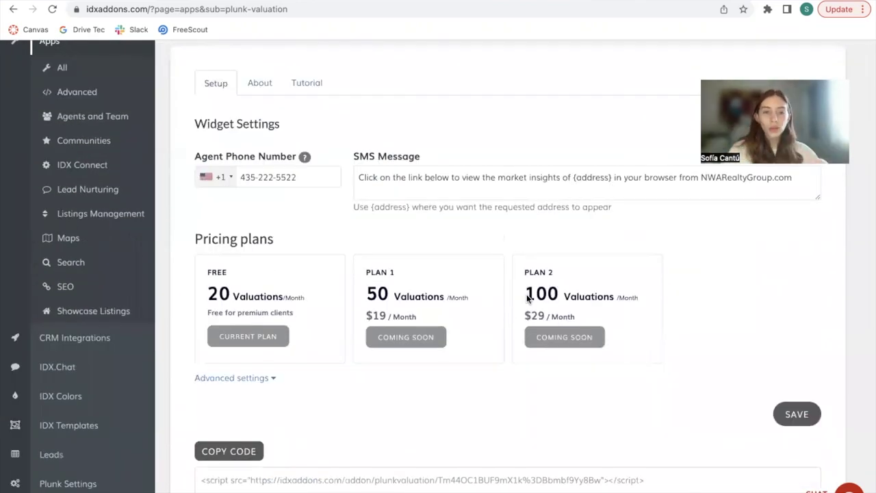
scroll(310, 222, up, 1)
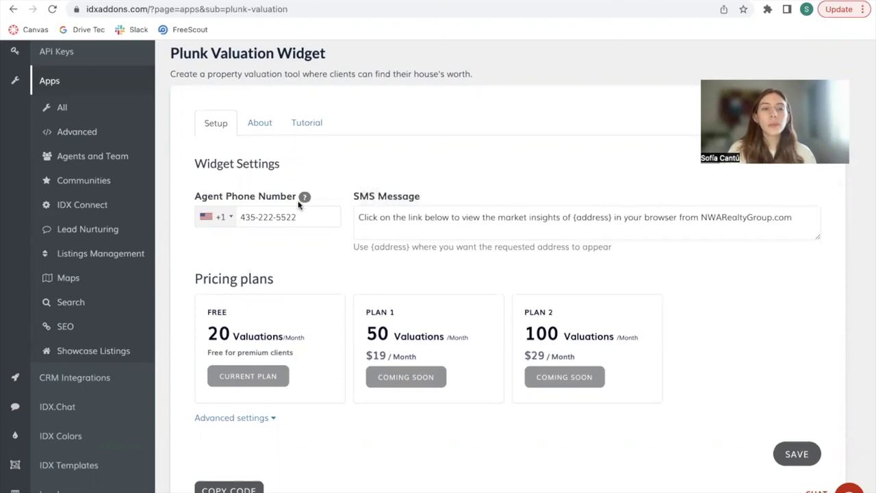
mouse_move(305, 197)
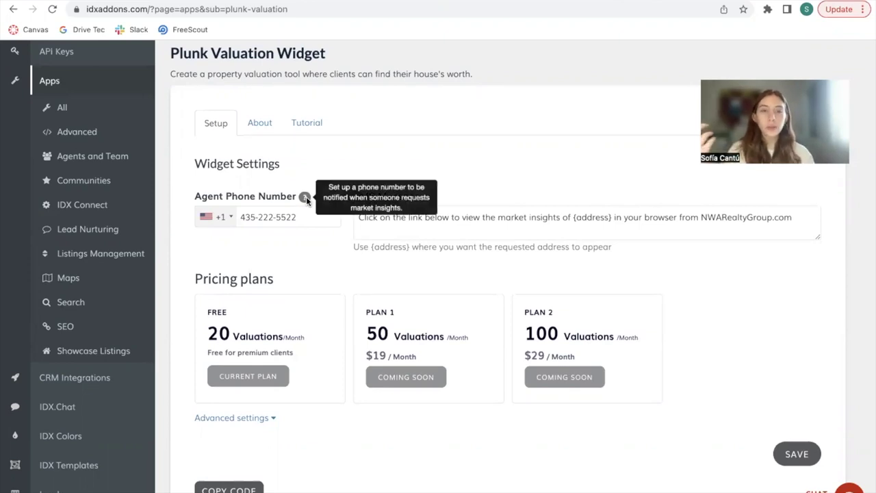
click(303, 219)
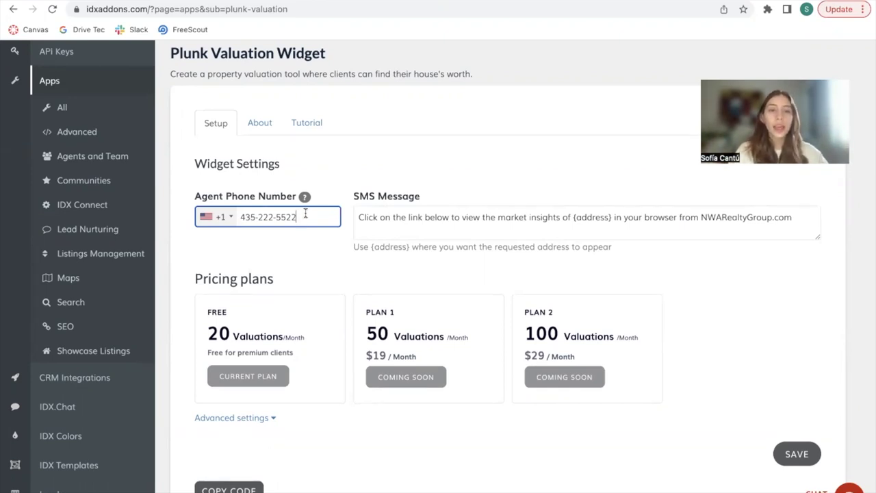
click(487, 218)
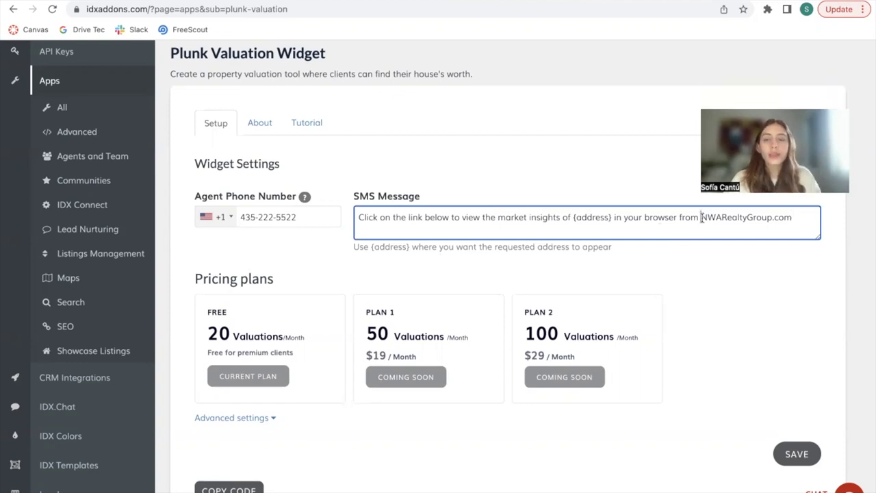
drag(699, 217, 820, 217)
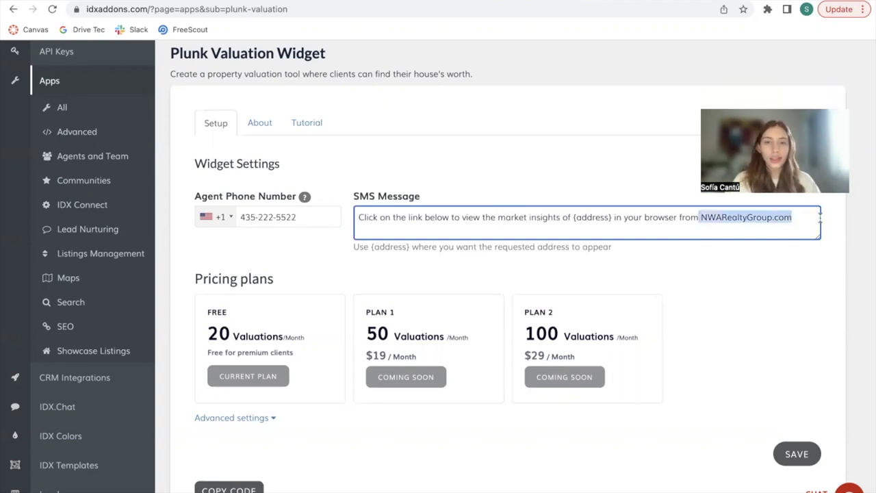
drag(572, 217, 612, 217)
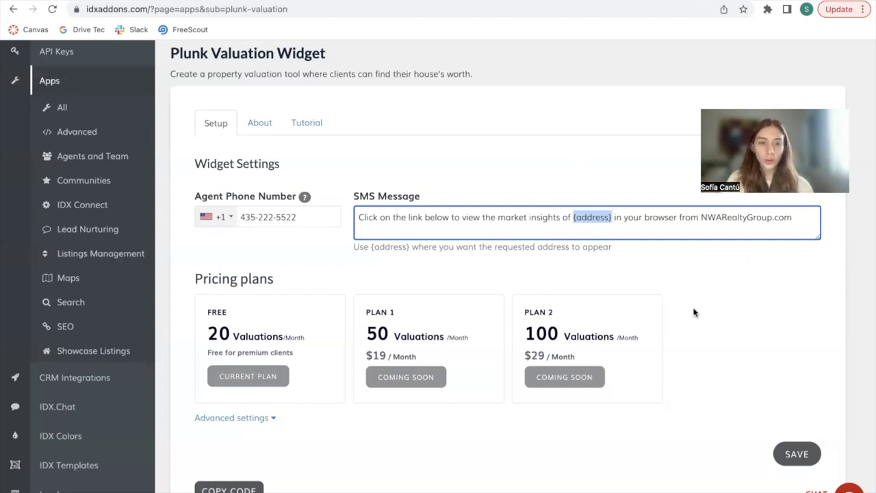
Step: Expand the widget's Advanced settings to reveal the Logo, Header and Footer fields
scroll(690, 301, down, 3)
click(657, 220)
scroll(650, 219, down, 3)
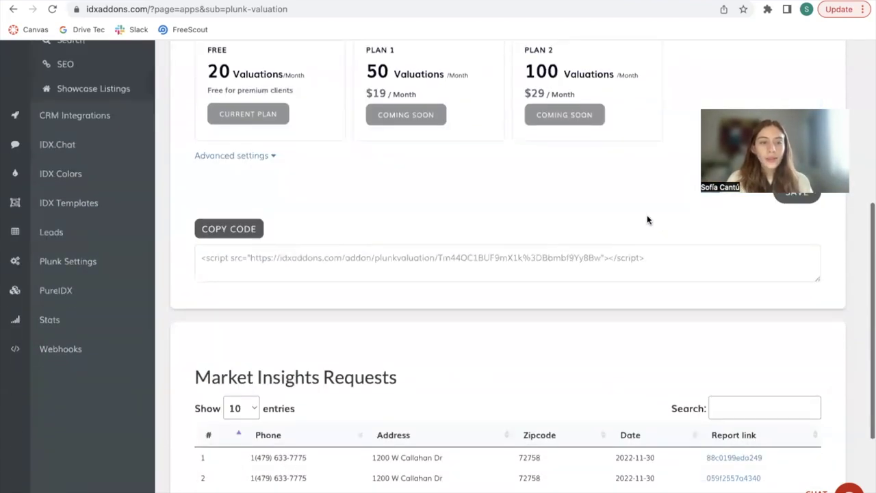
click(198, 156)
scroll(409, 233, down, 1)
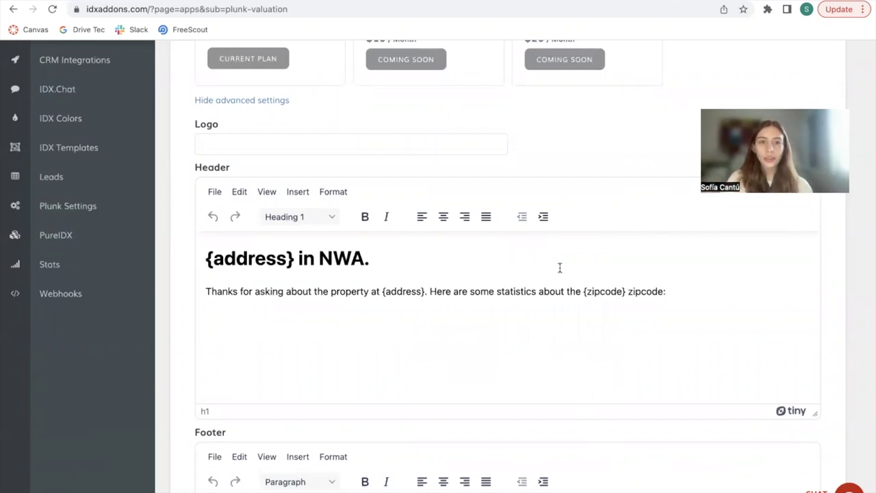
click(342, 145)
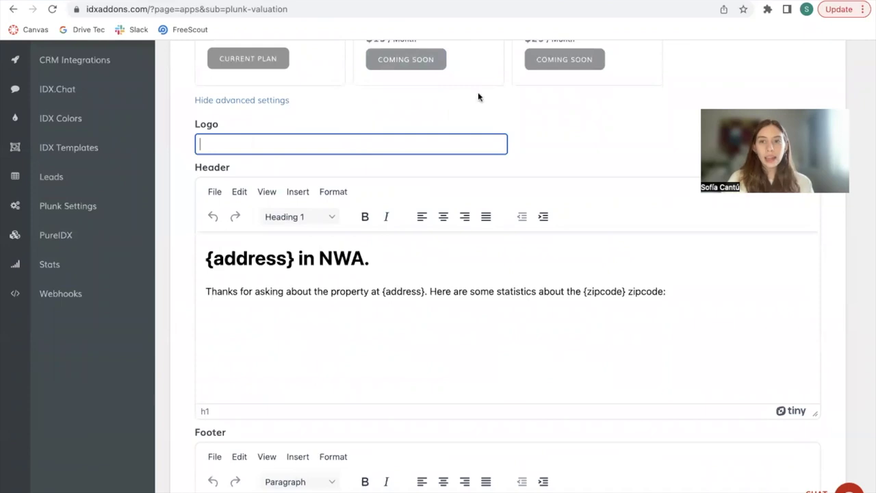
Step: Copy the NWA Realty Group logo's image address from the agency website
click(747, 1)
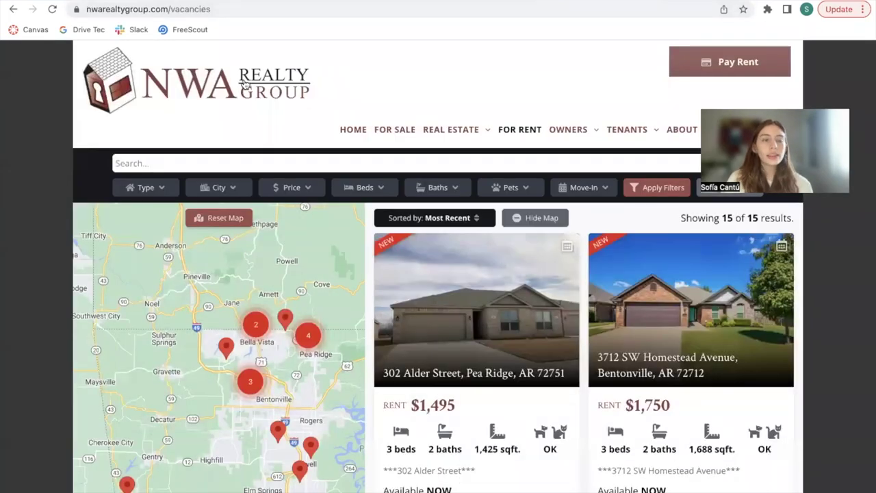
right_click(195, 92)
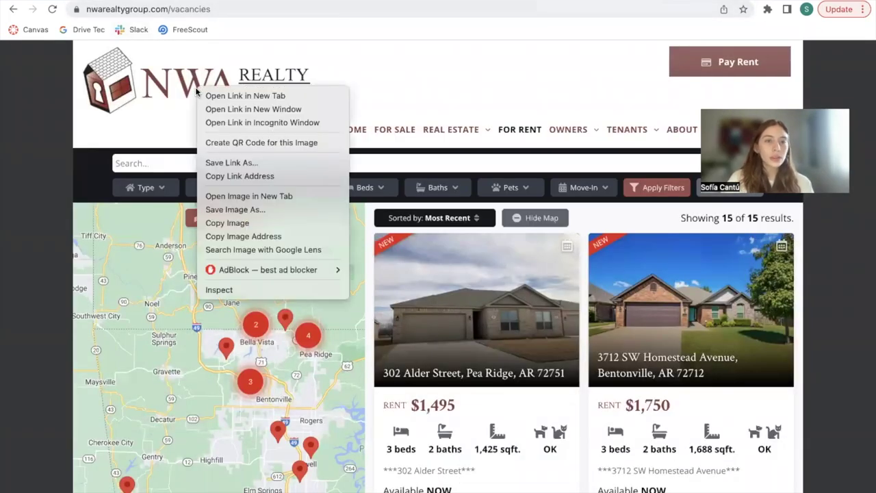
right_click(238, 91)
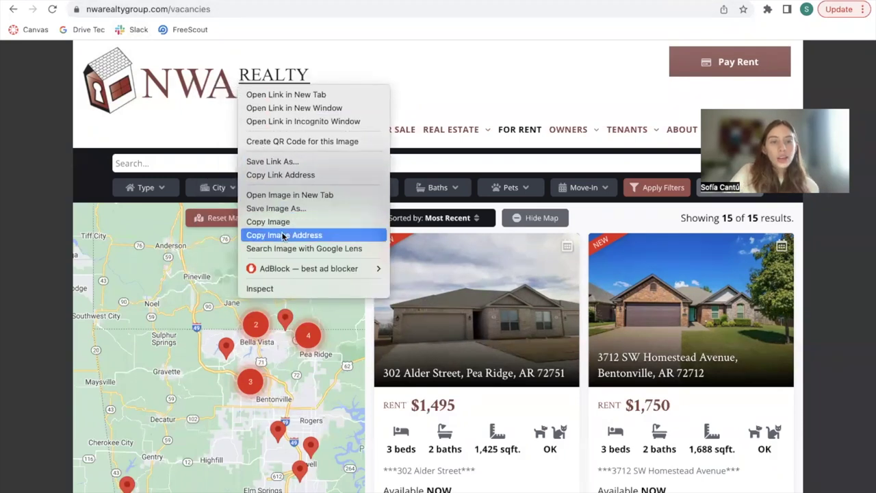
click(283, 235)
Step: Paste the copied NWA Realty Group logo address into the widget's Logo field
key(super+Tab)
click(363, 141)
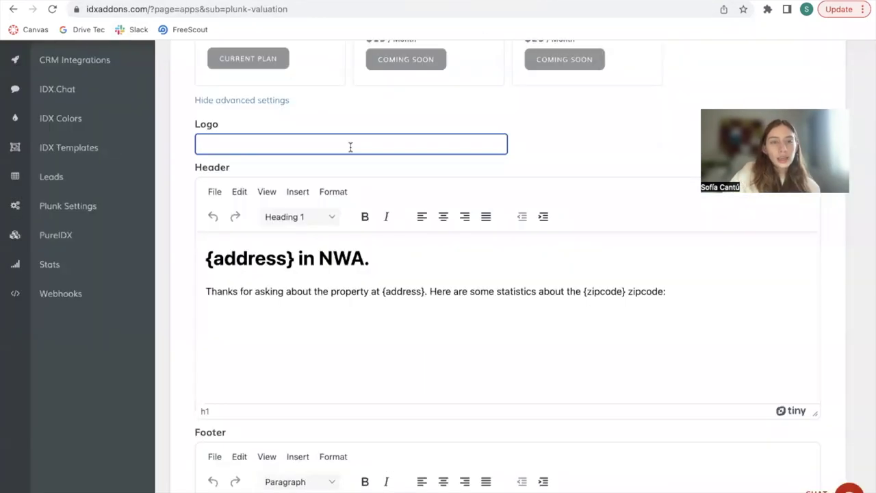
key(super+v)
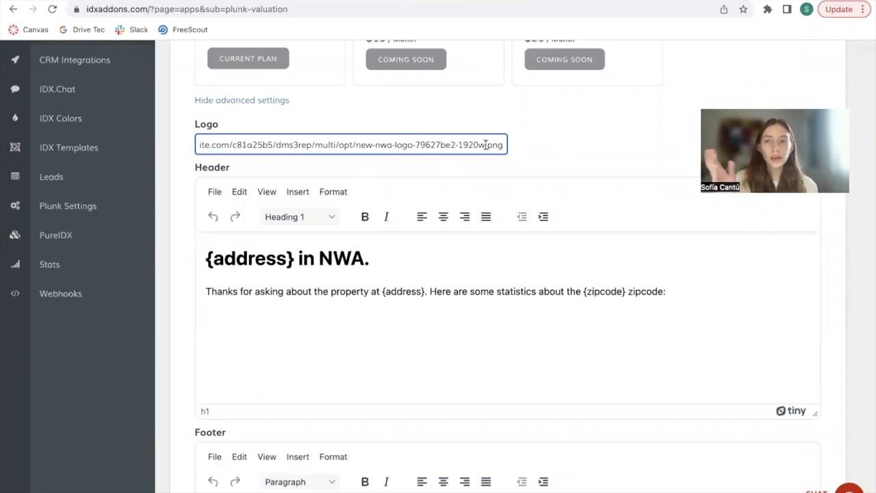
Step: Place the cursor within the Header heading '{address} in NWA.'
click(424, 250)
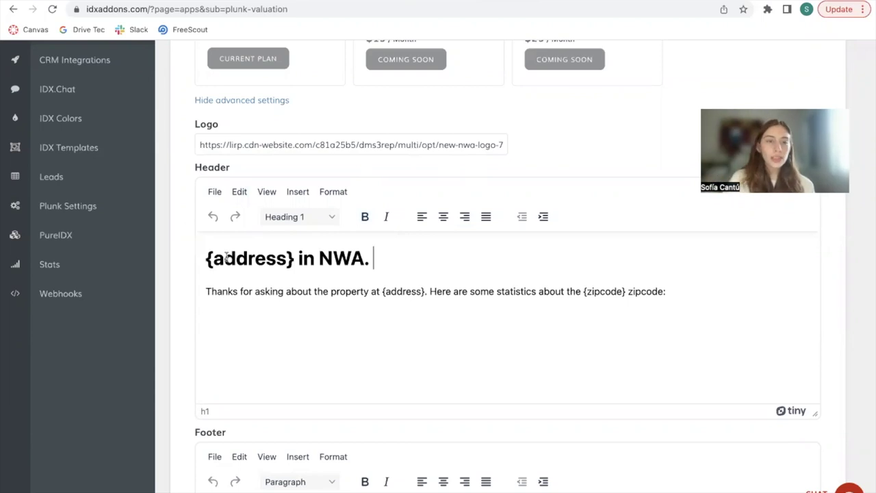
click(254, 257)
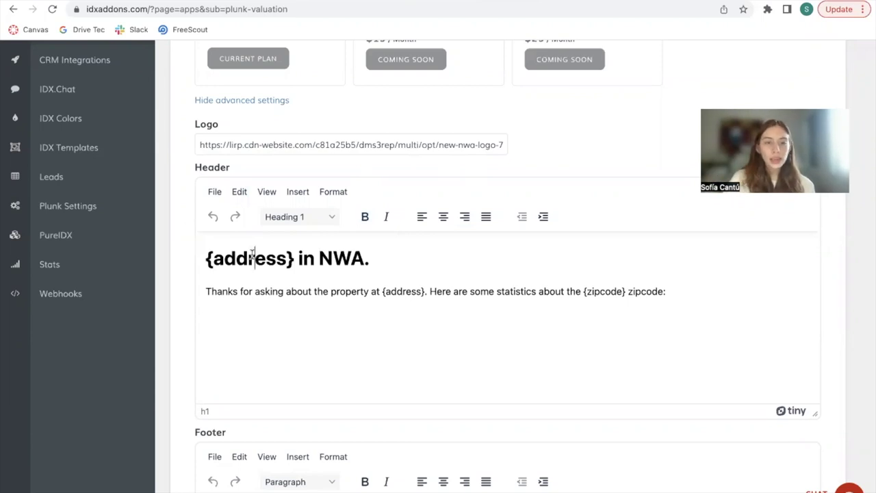
click(354, 252)
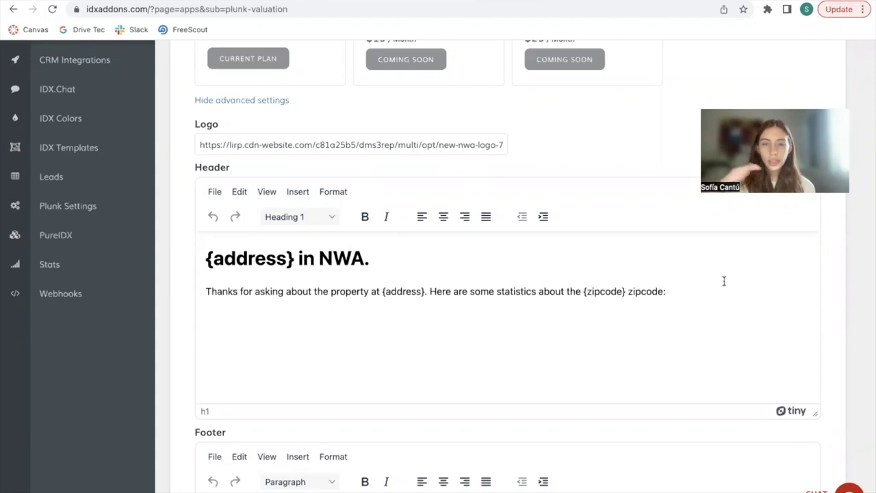
scroll(724, 281, down, 1)
Step: Type the footer 'Thank you for requesting a home valuation, contact us at [contact number] to learn more.'
click(698, 261)
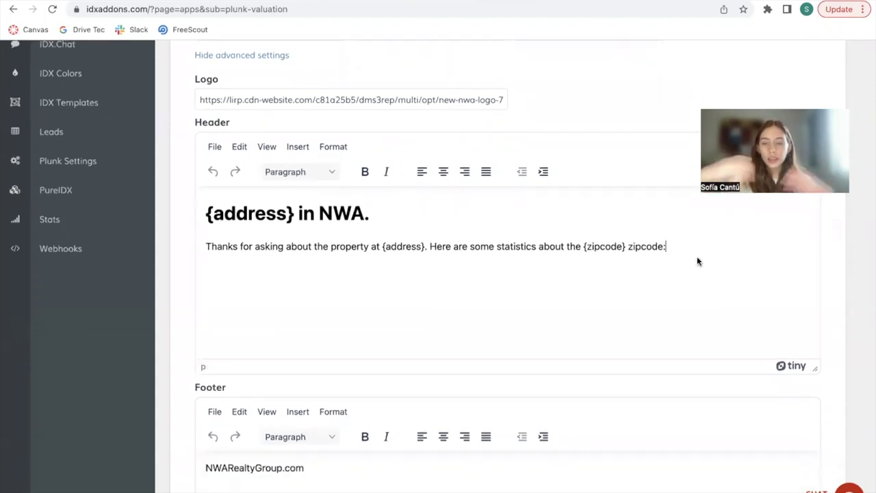
scroll(698, 261, down, 3)
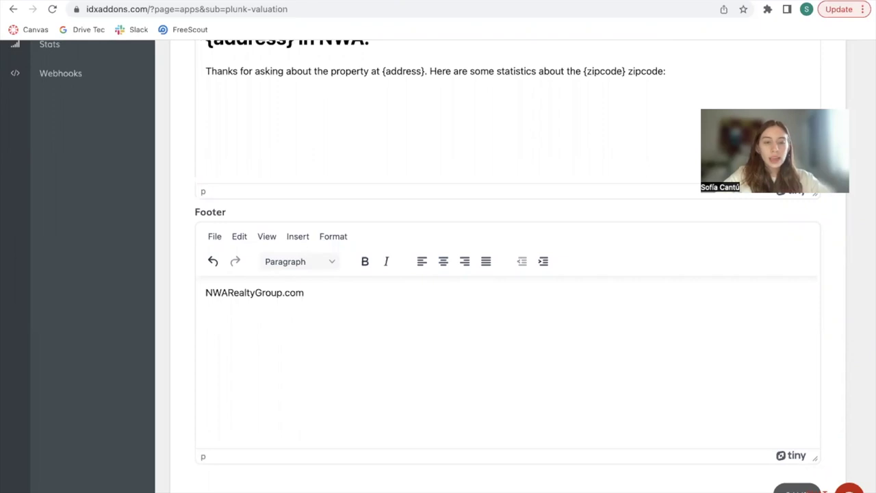
text(Thank you fo)
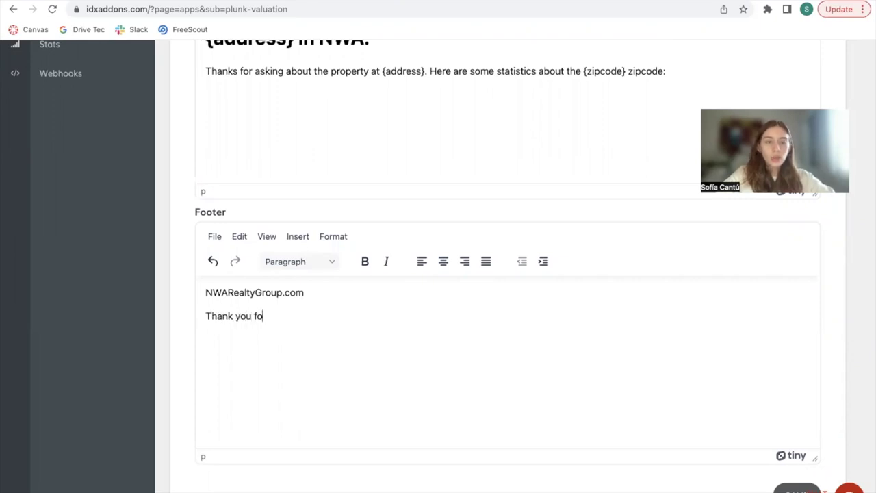
text(r requestion)
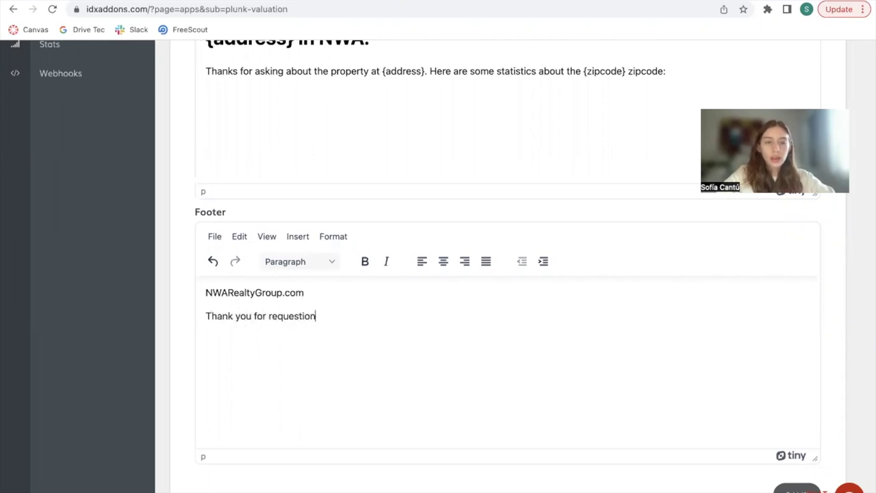
key(BackSpace)
text(ng a cho)
key(BackSpace)
key(BackSpace)
key(BackSpace)
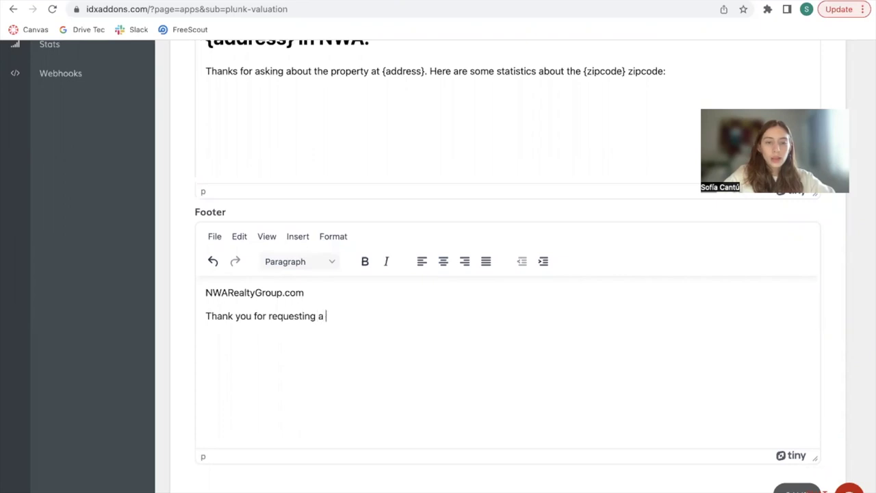
text(home valu)
key(BackSpace)
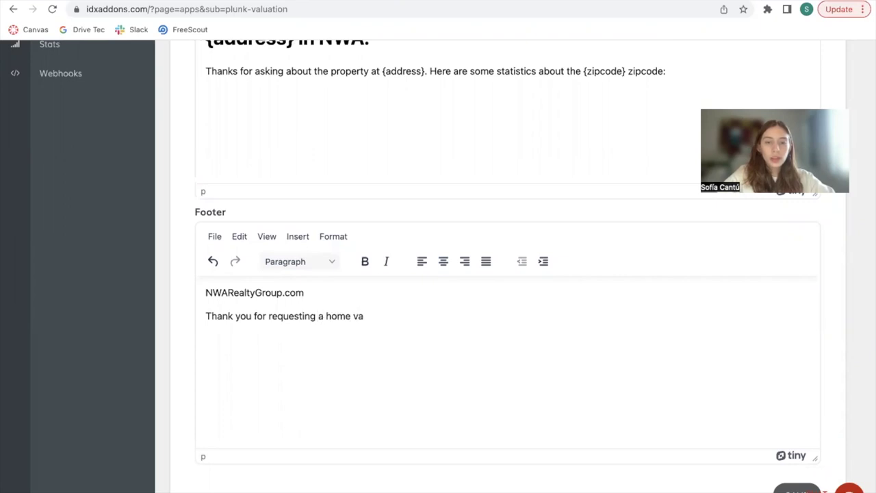
text(luation, contact us at )
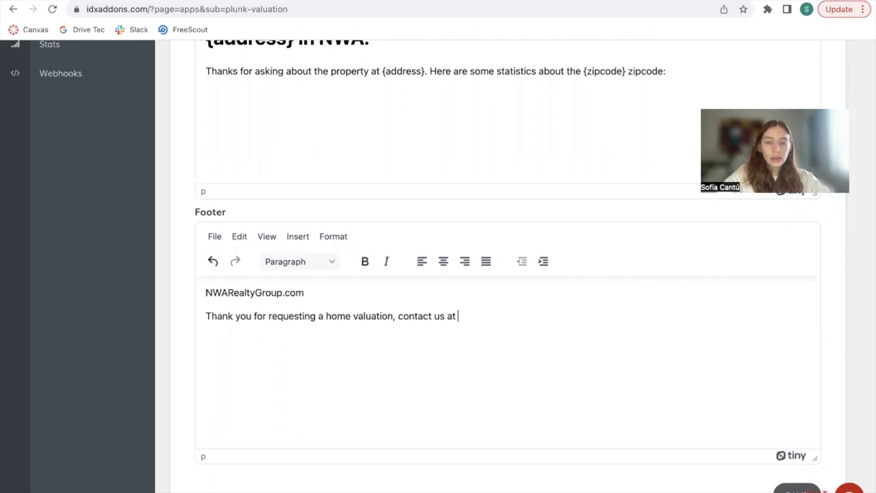
key(Left)
key(Left)
key(Left)
key(Left)
key(Left)
key(Left)
key(Left)
key(End)
text(r)
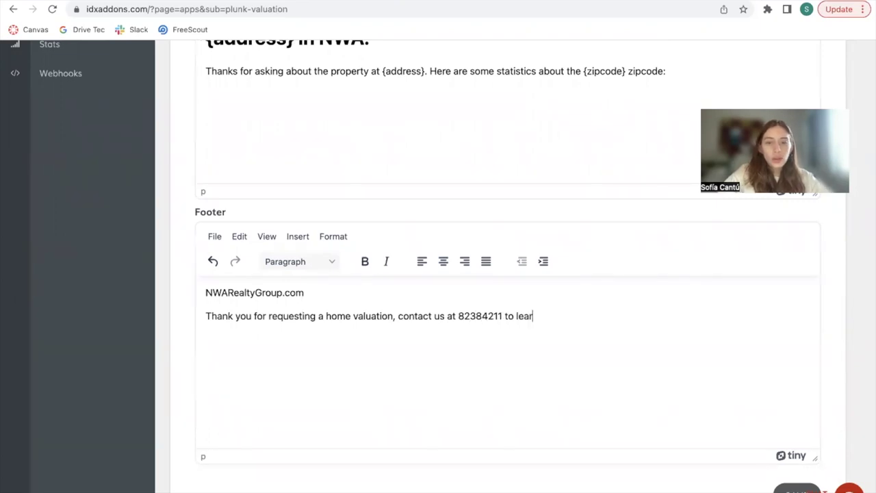
text(n more)
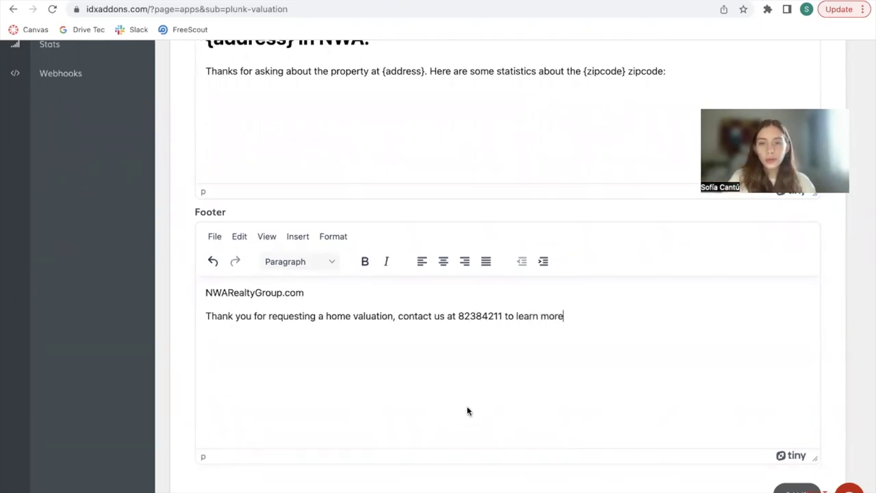
text(.)
scroll(577, 335, down, 1)
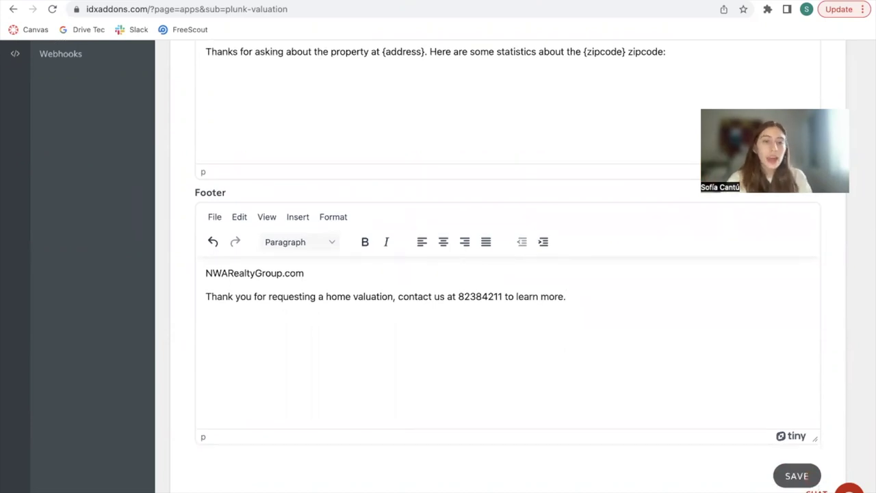
scroll(568, 335, down, 3)
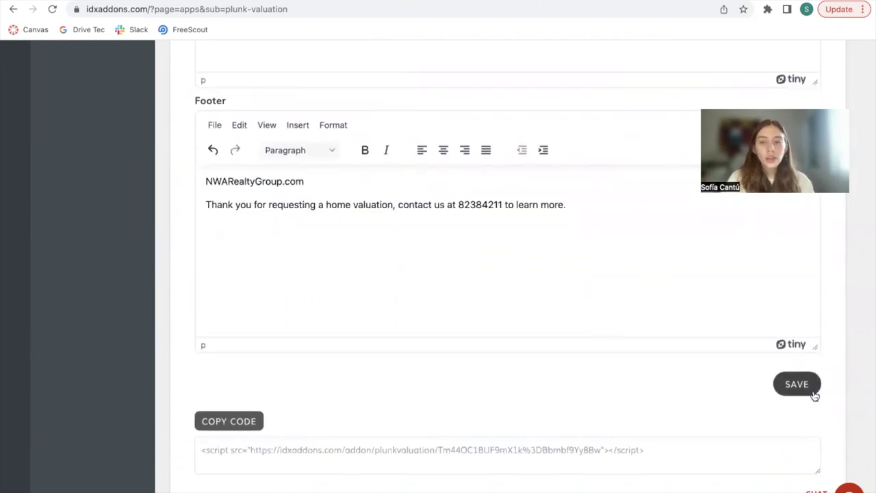
Step: Save the valuation widget settings and copy its embed script code
click(806, 383)
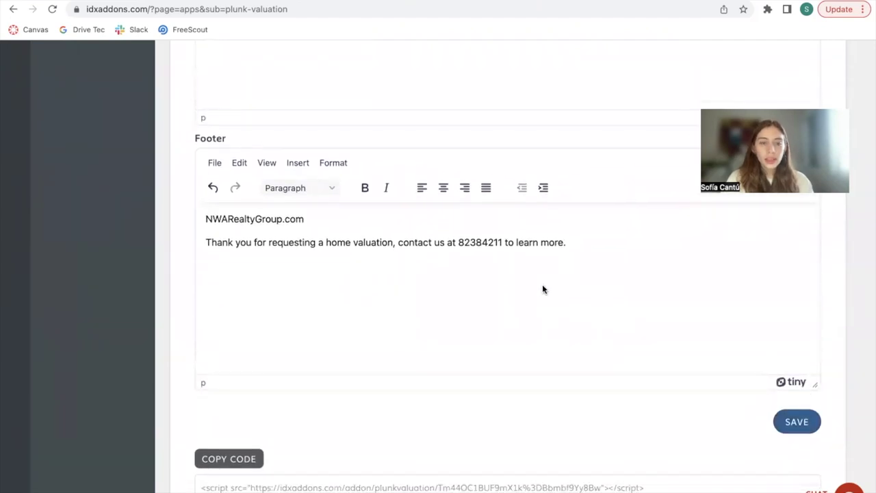
scroll(541, 287, down, 5)
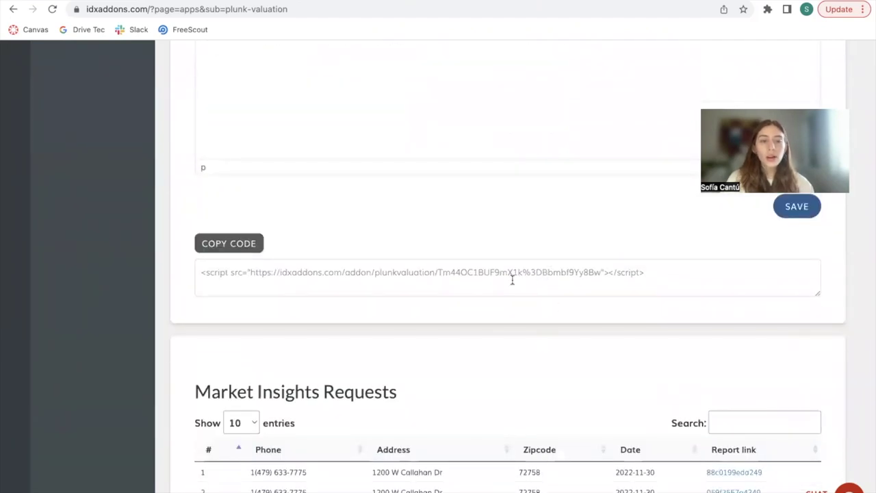
scroll(512, 280, down, 1)
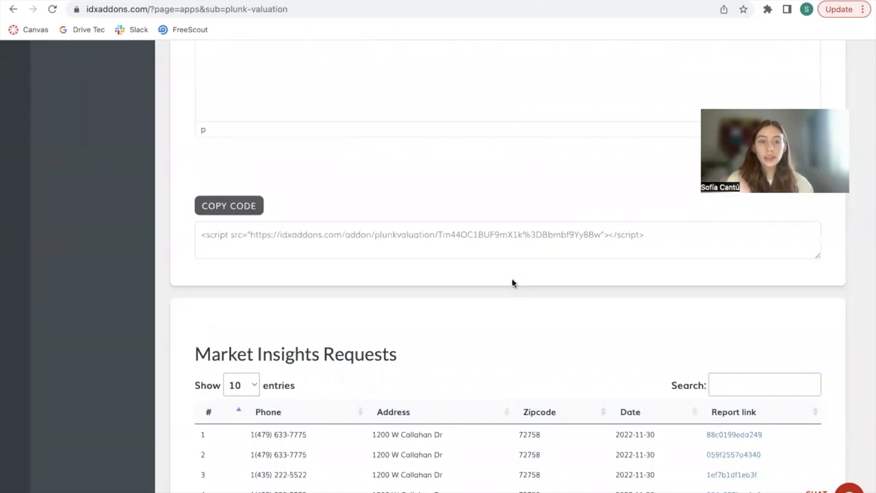
click(236, 207)
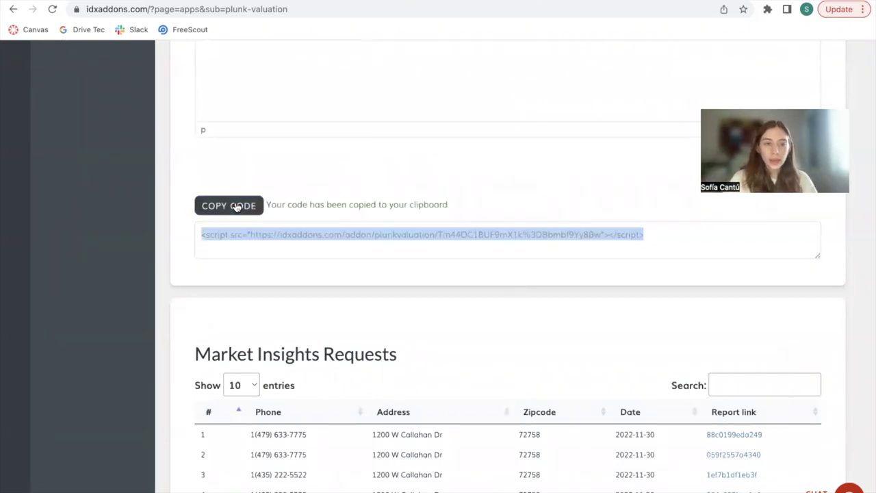
scroll(525, 330, down, 3)
scroll(534, 336, up, 3)
scroll(533, 336, down, 3)
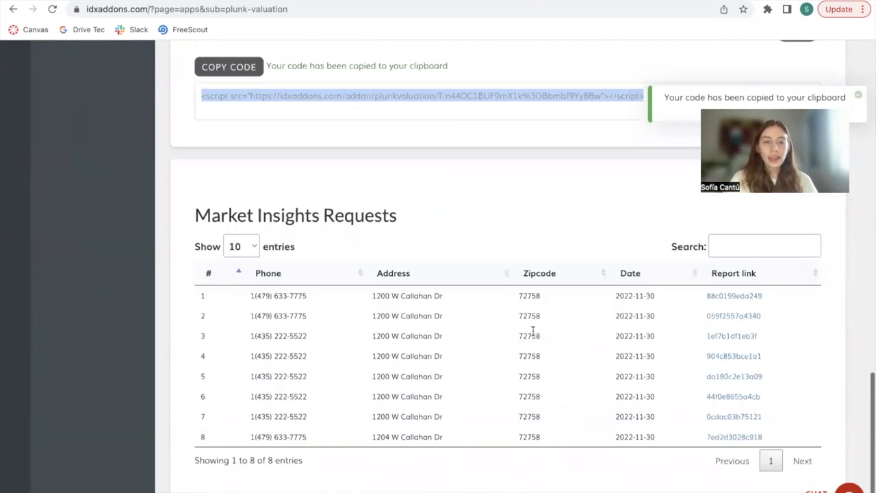
scroll(622, 82, up, 2)
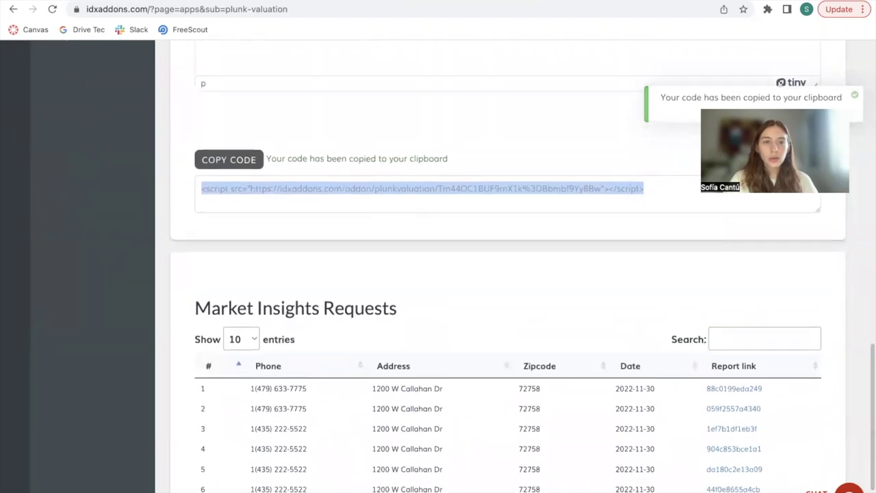
Step: Open jsfiddle.net in a new browser tab
key(ctrl+t)
text(jsfiddle.net)
key(Return)
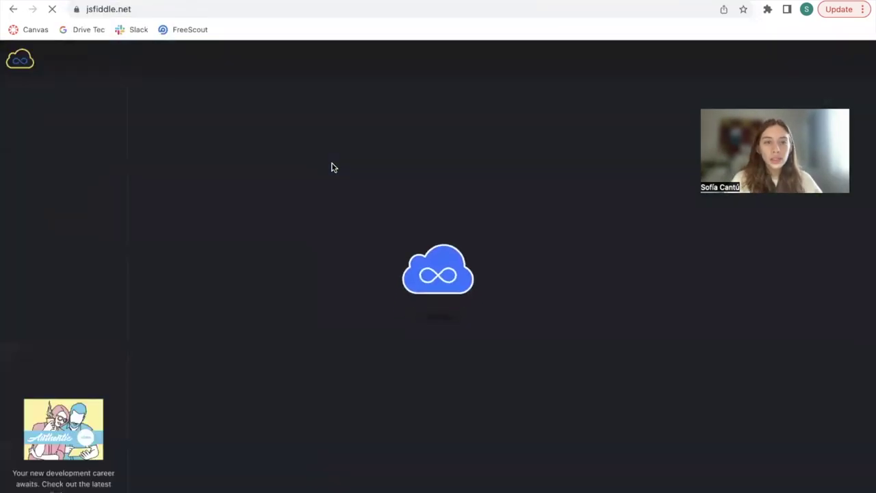
Step: Paste the embed script into JSFiddle's HTML panel and run the fiddle
click(188, 114)
key(ctrl+v)
click(55, 60)
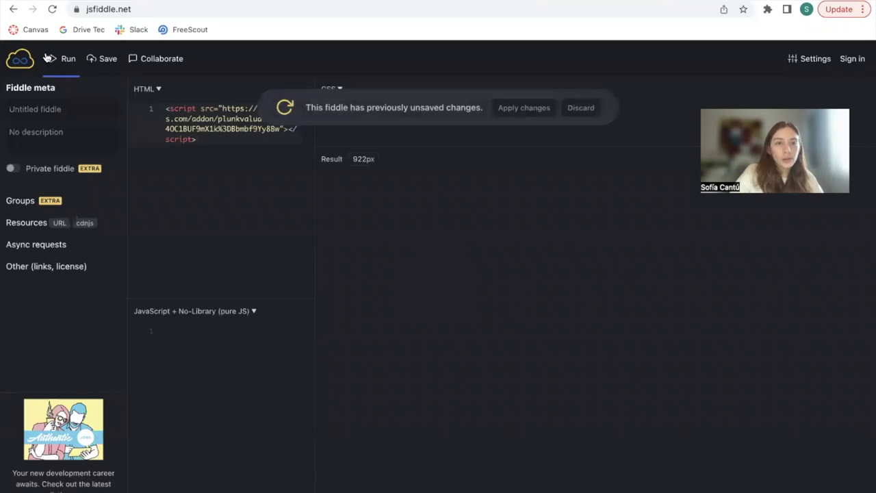
click(580, 109)
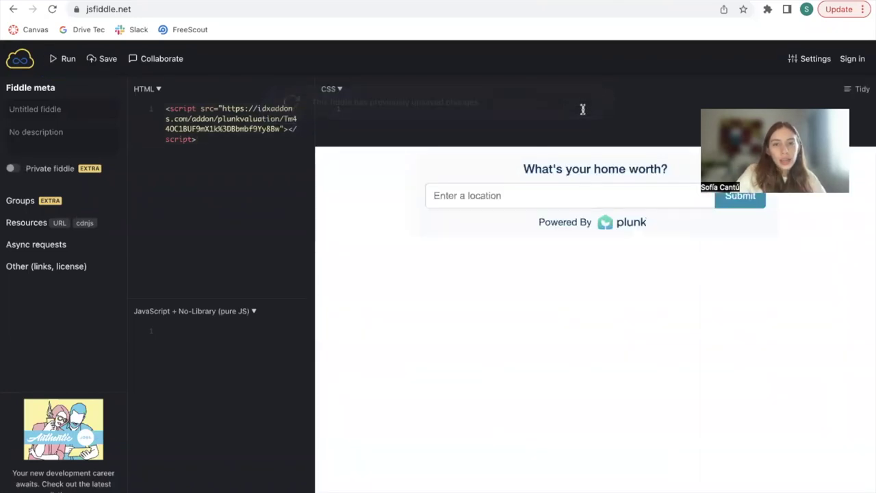
Step: Submit a property address in the widget to get its $316,425 Home Ticker valuation
click(540, 197)
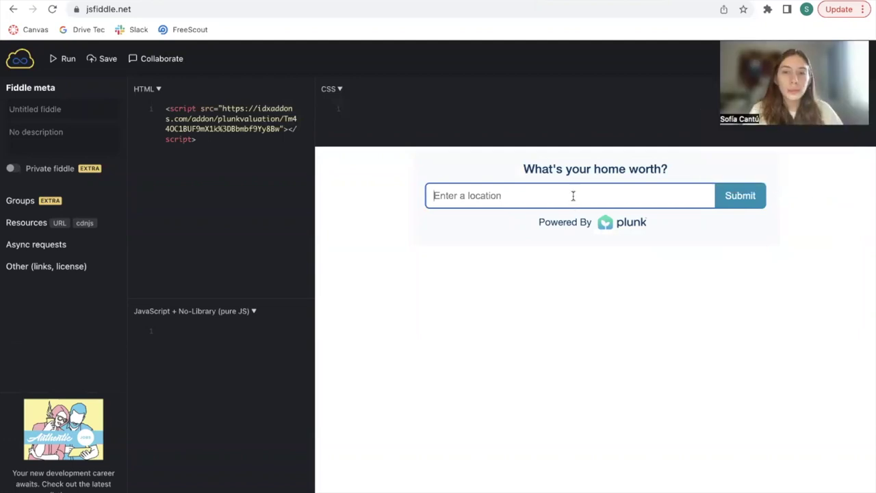
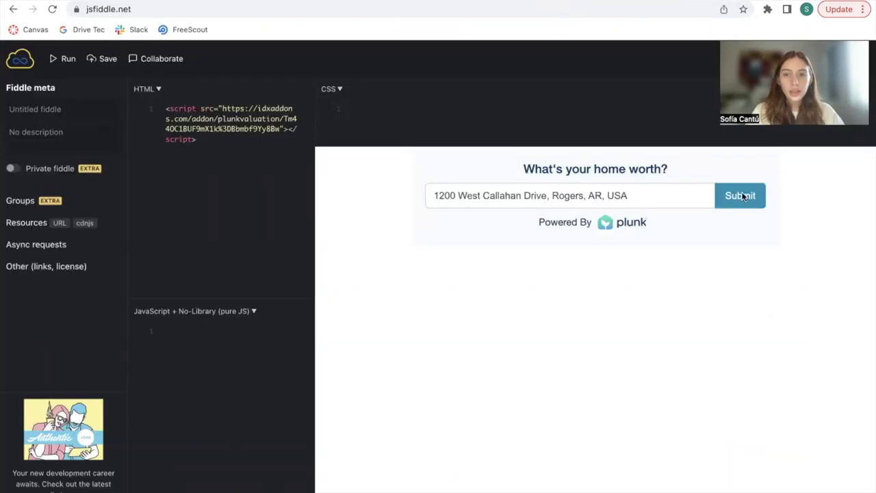
click(741, 196)
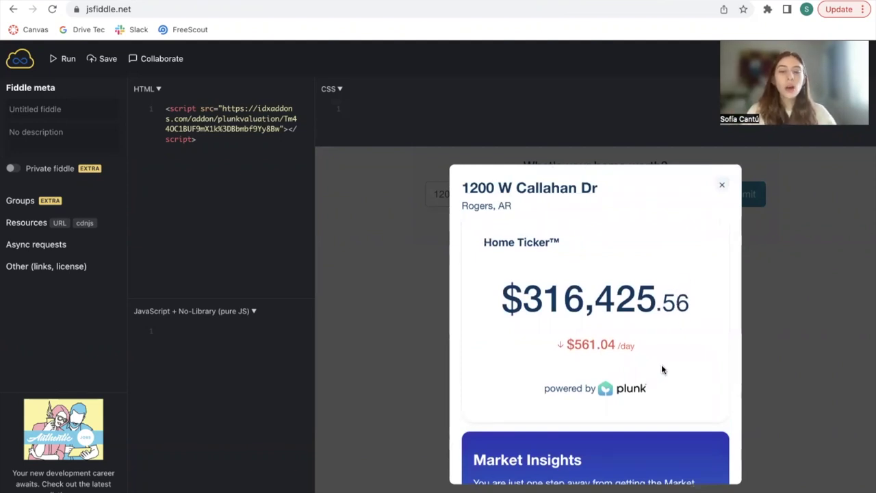
Step: Submit a mobile number in the widget to request market insights, reaching the Thank You confirmation
scroll(667, 342, down, 2)
scroll(596, 219, up, 2)
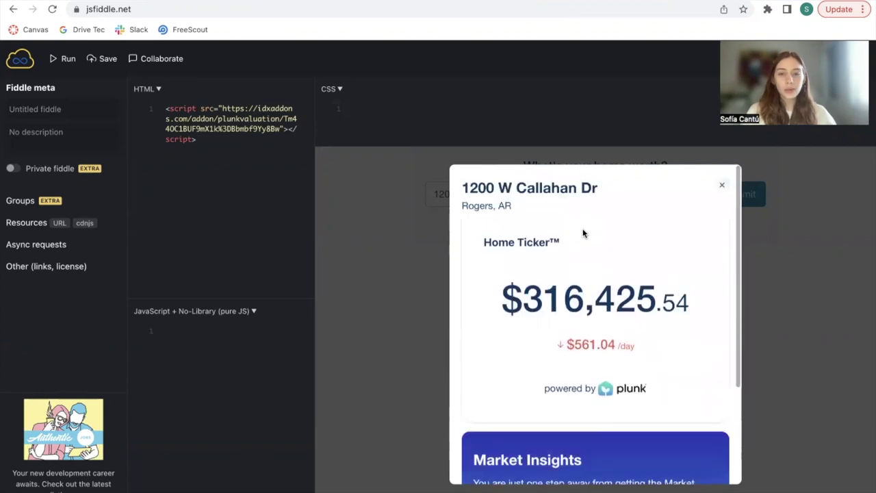
scroll(583, 234, down, 1)
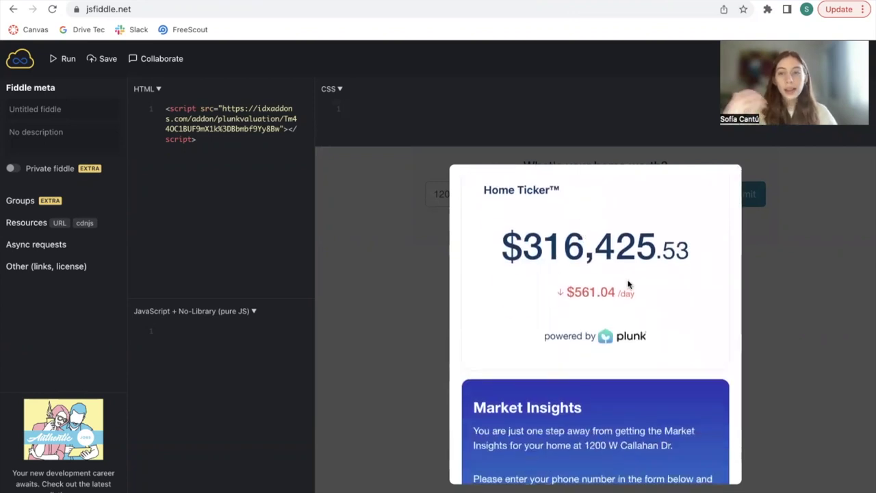
scroll(628, 284, down, 2)
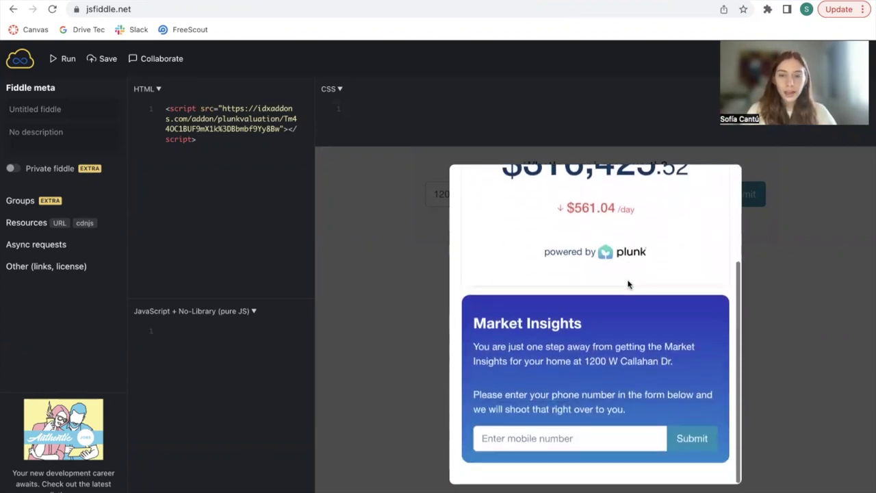
click(557, 438)
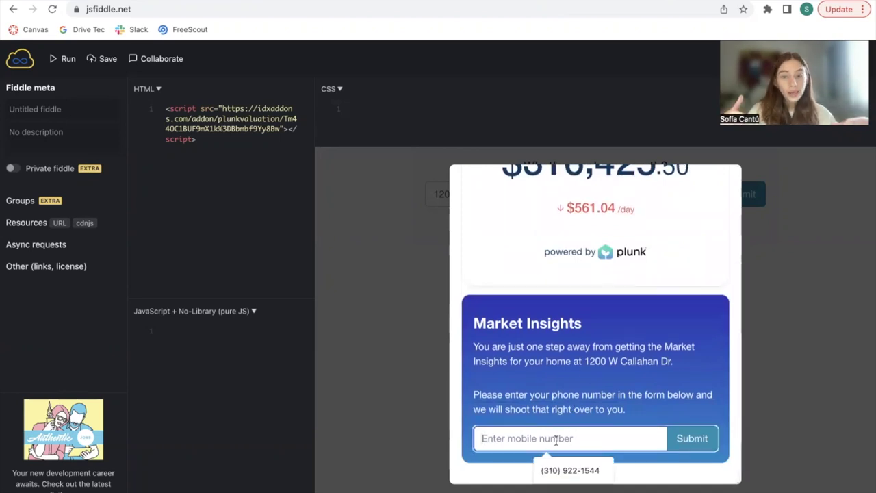
click(590, 359)
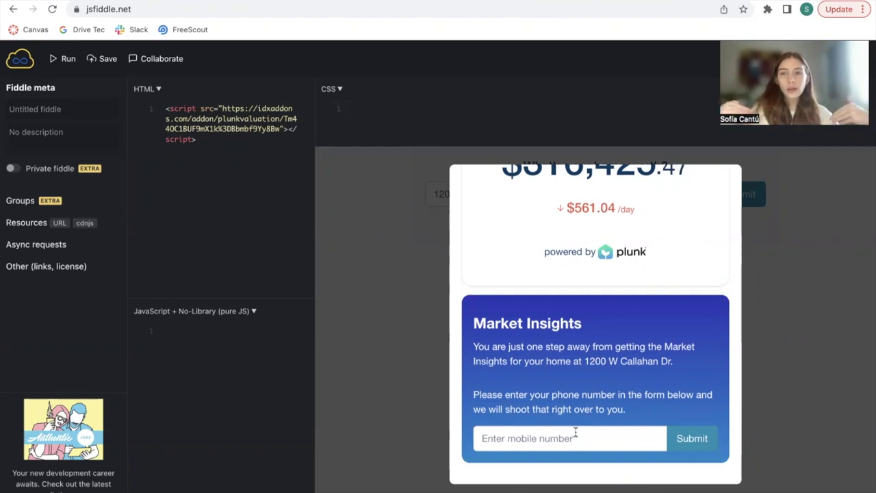
click(575, 433)
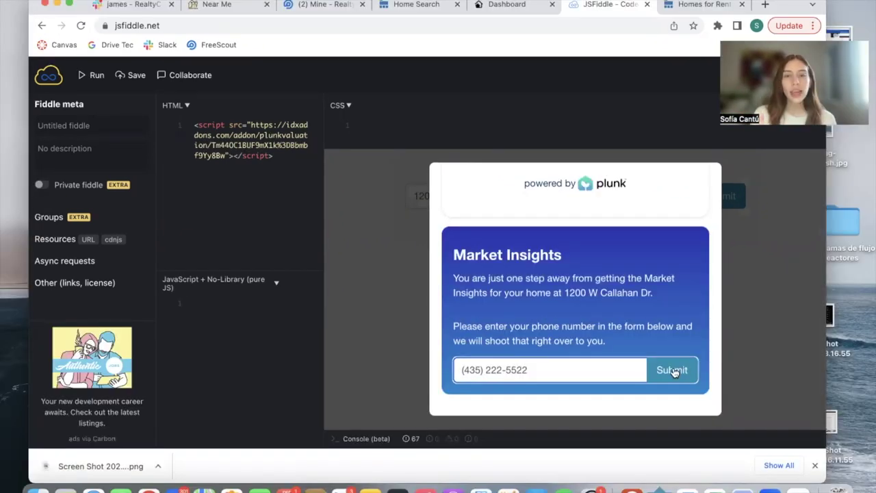
click(673, 370)
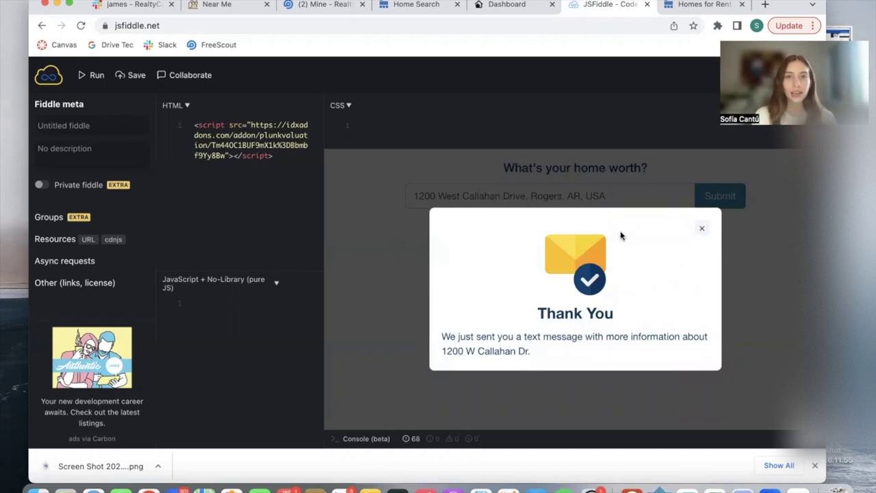
key(super+Tab)
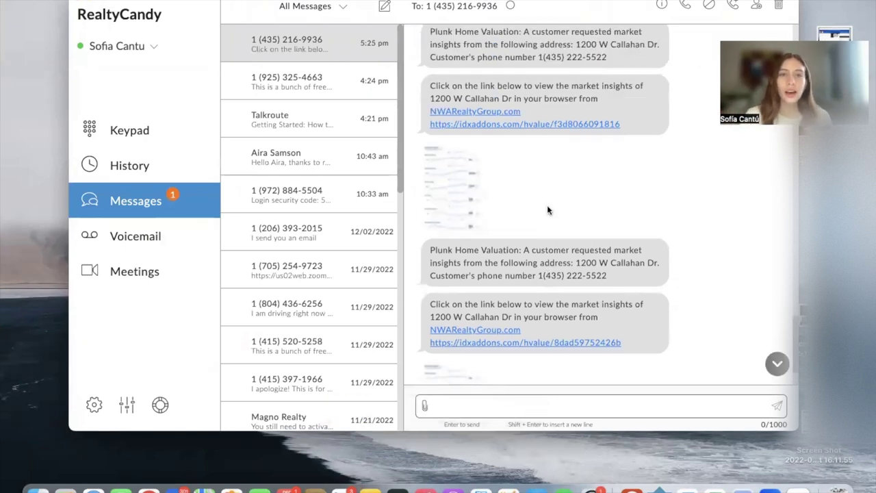
Step: Open the market insights report link from the newest Plunk Home Valuation text message
scroll(579, 158, up, 10)
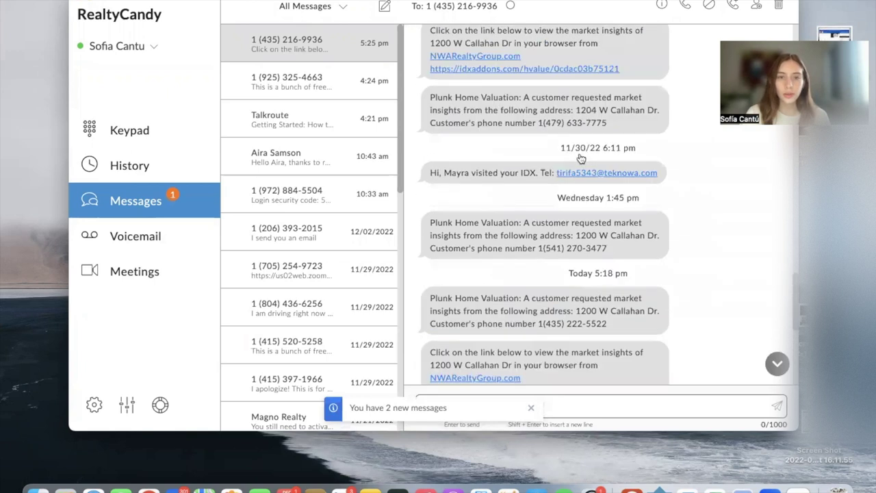
scroll(578, 158, down, 4)
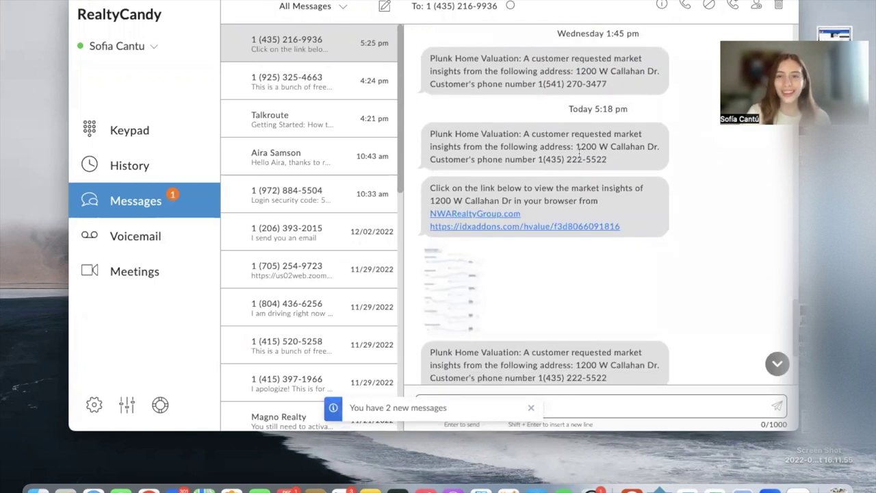
scroll(579, 152, down, 3)
scroll(579, 153, down, 1)
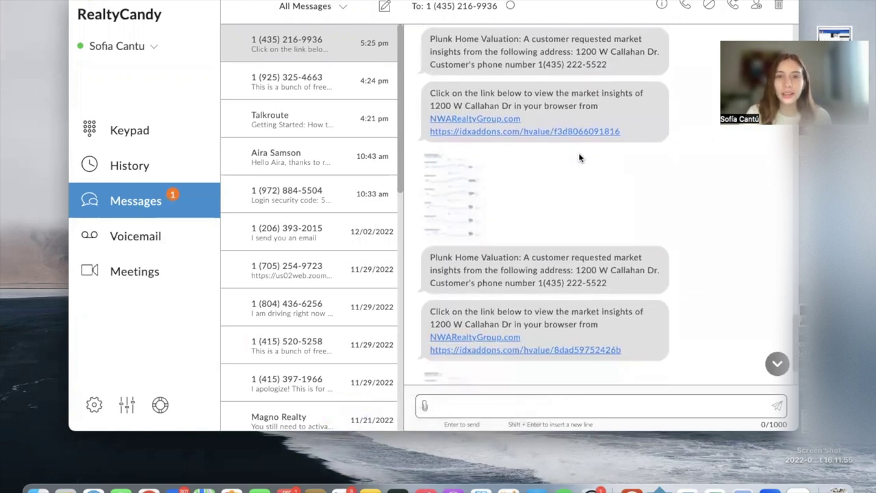
scroll(579, 158, down, 2)
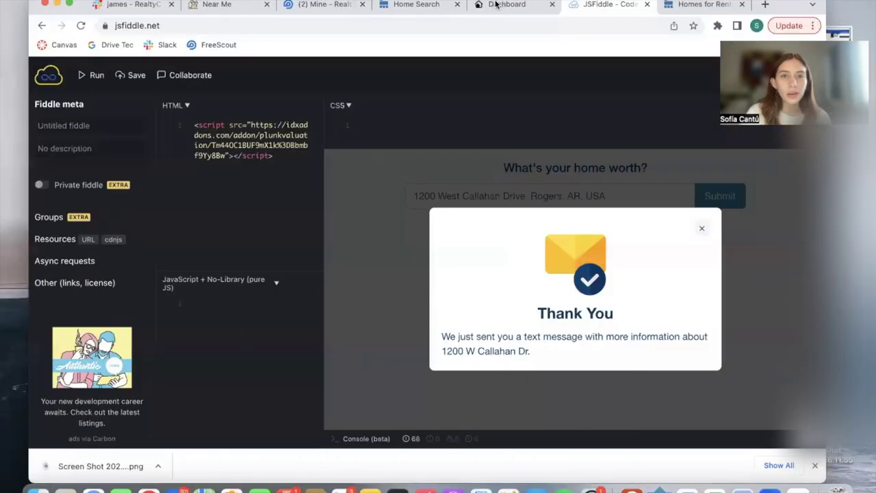
click(499, 6)
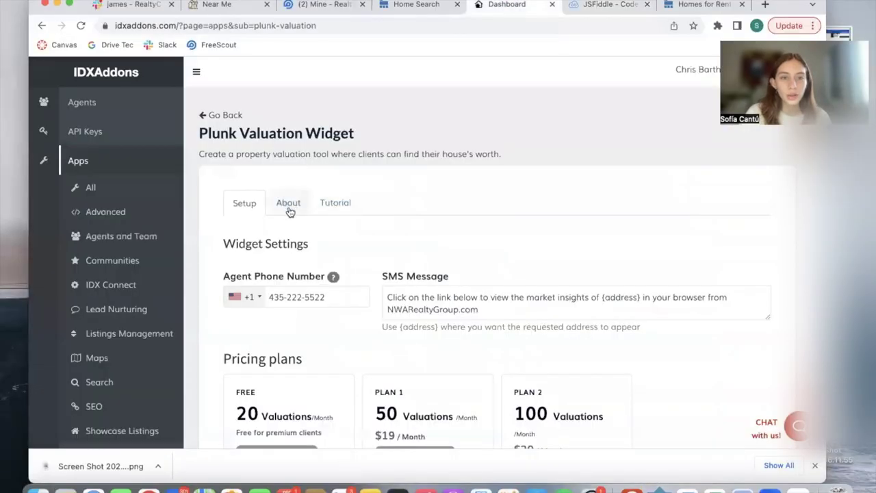
key(ctrl+Right)
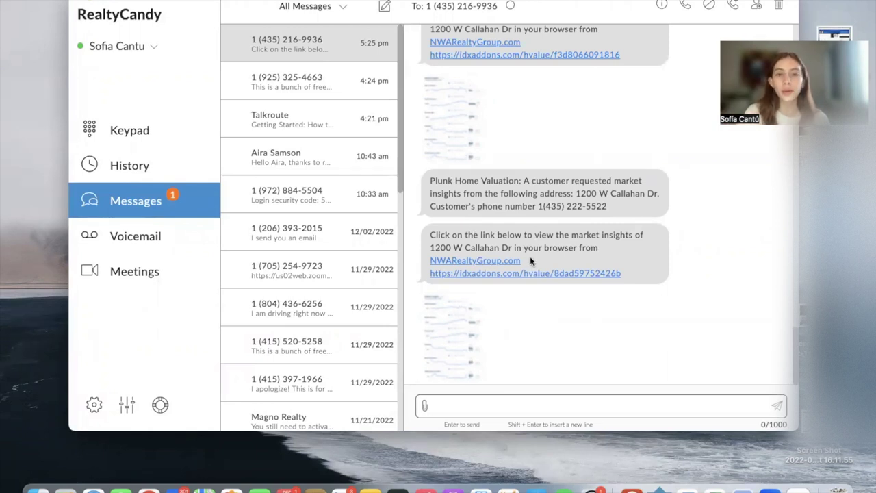
click(492, 275)
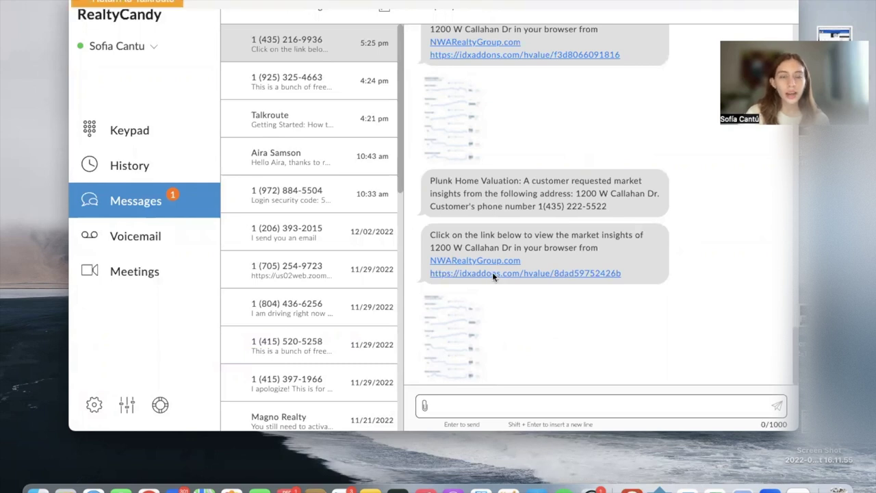
Step: Scroll through the NWA Realty market insights report and Competing Listings, then return to the widget settings
scroll(557, 225, down, 4)
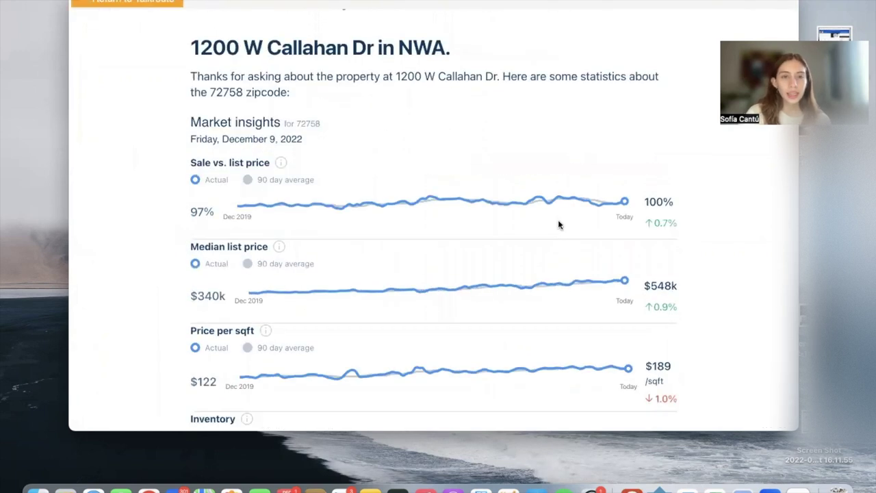
scroll(557, 224, up, 1)
scroll(557, 224, up, 2)
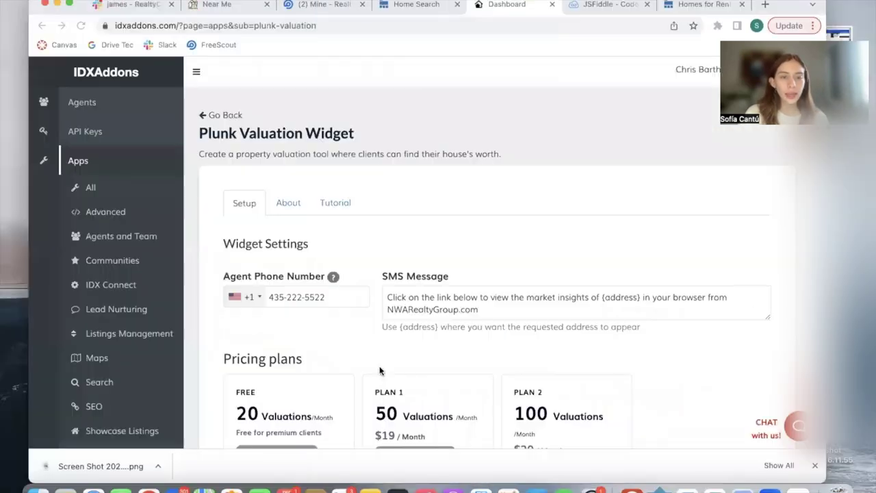
scroll(378, 368, down, 10)
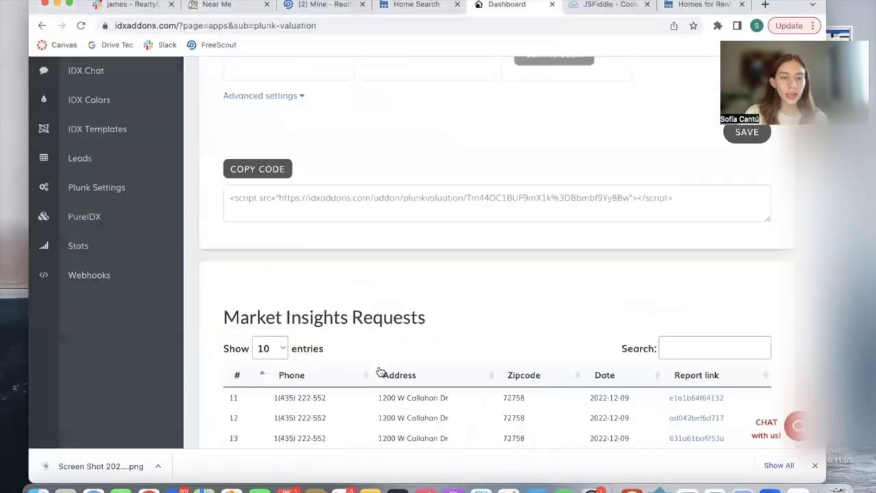
scroll(380, 372, up, 10)
scroll(379, 368, down, 5)
scroll(381, 371, up, 8)
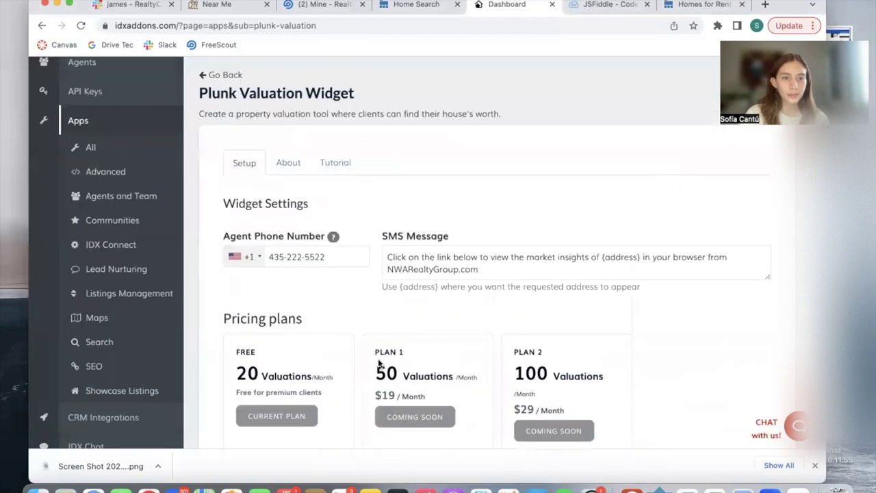
scroll(380, 372, down, 10)
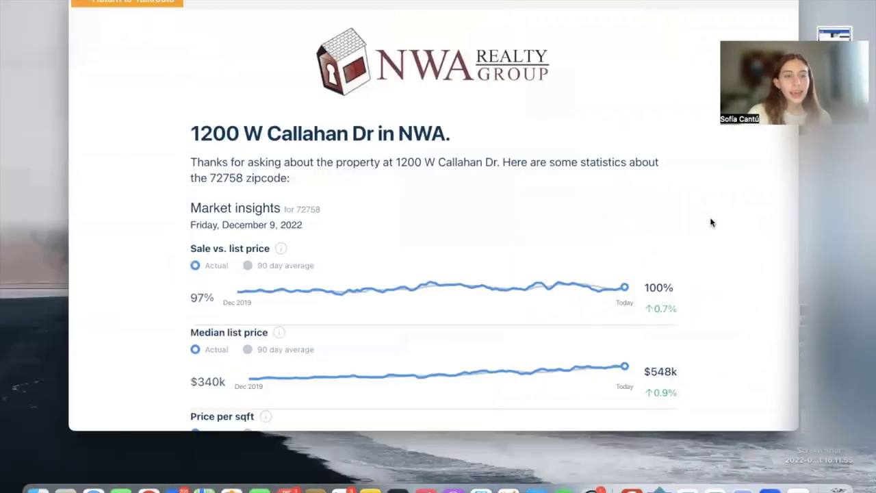
scroll(537, 130, down, 3)
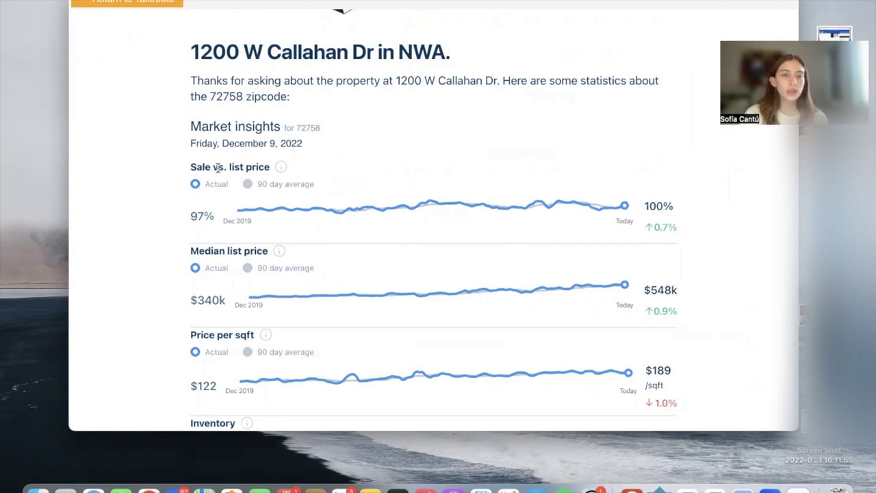
scroll(295, 231, down, 2)
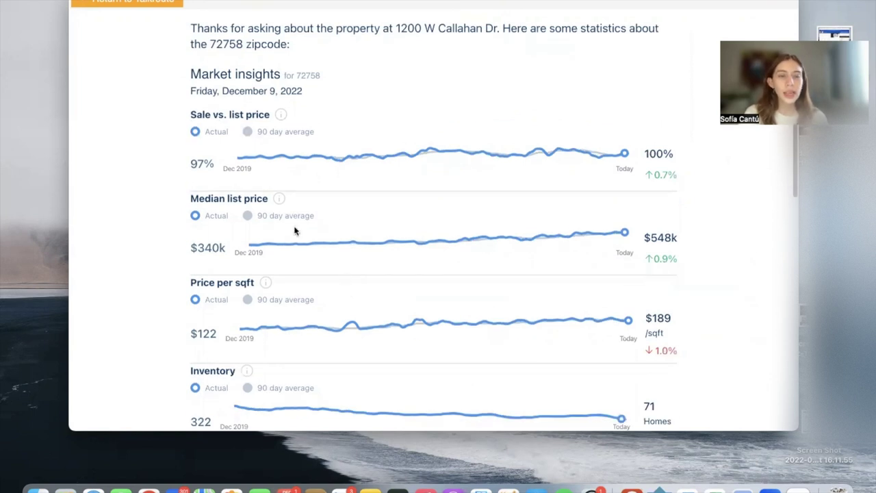
scroll(295, 231, down, 3)
scroll(328, 226, down, 4)
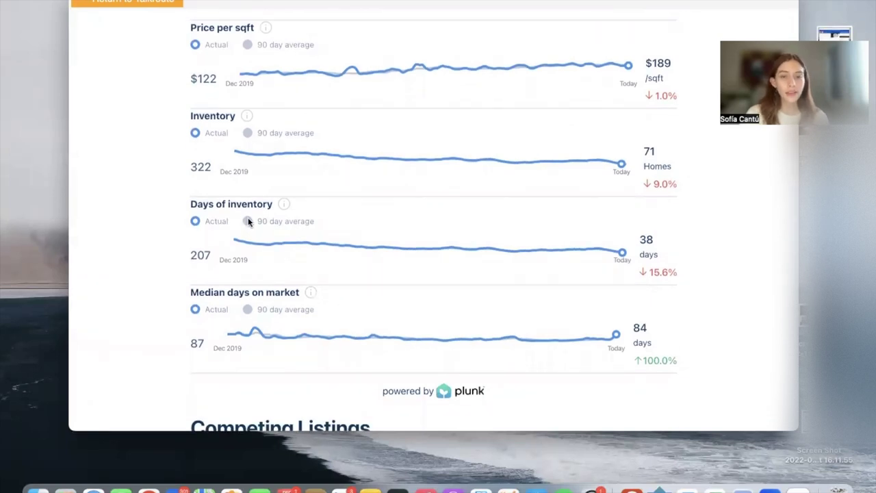
scroll(248, 221, up, 8)
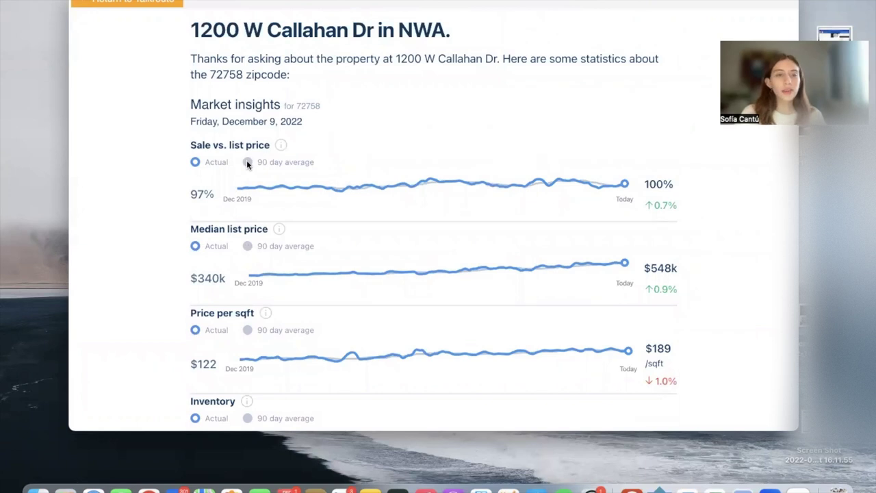
scroll(247, 162, down, 4)
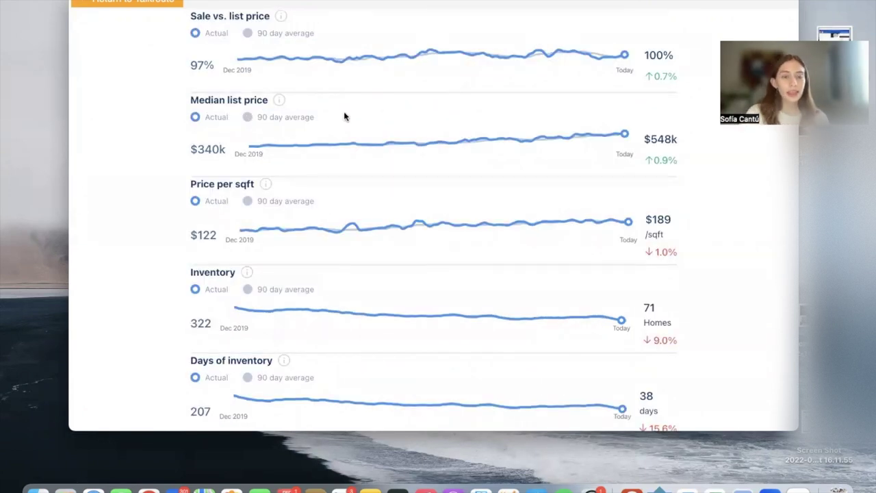
scroll(344, 117, down, 10)
scroll(345, 116, down, 4)
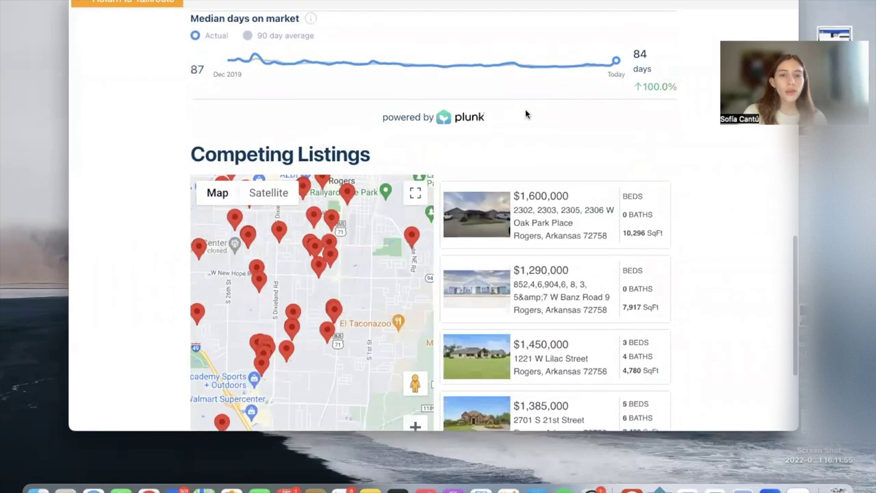
scroll(525, 113, down, 2)
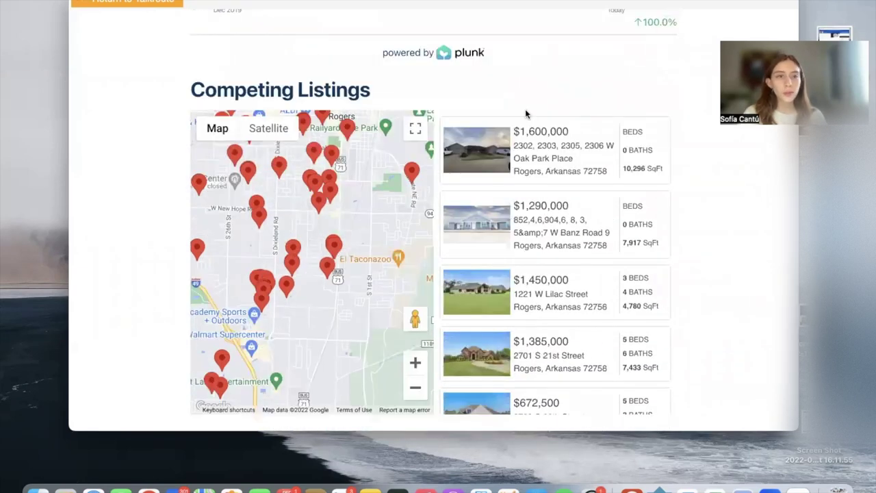
scroll(507, 100, down, 1)
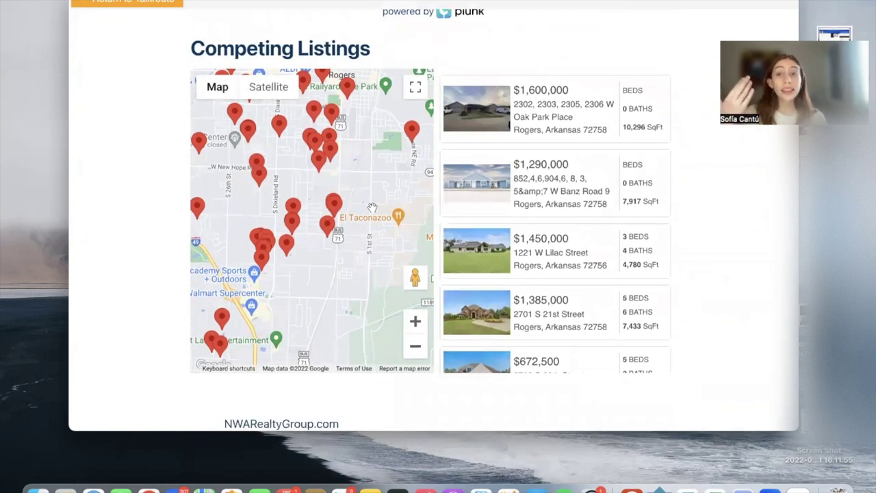
scroll(194, 139, up, 15)
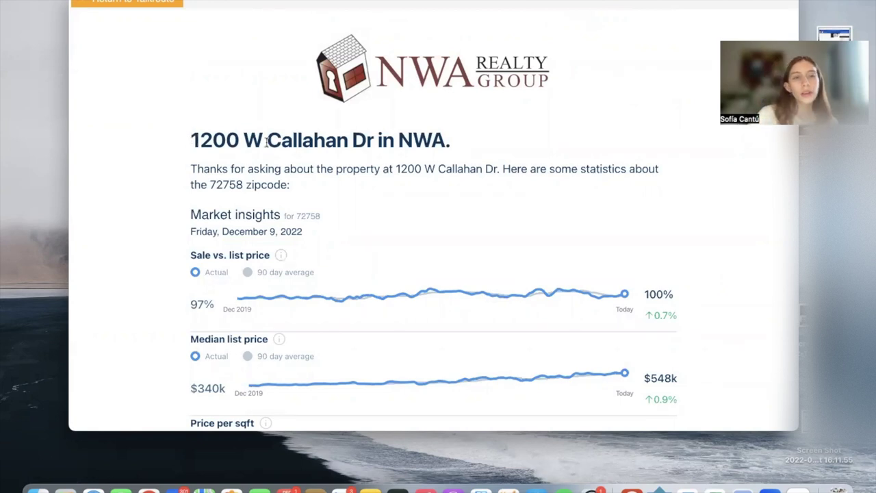
scroll(572, 232, down, 15)
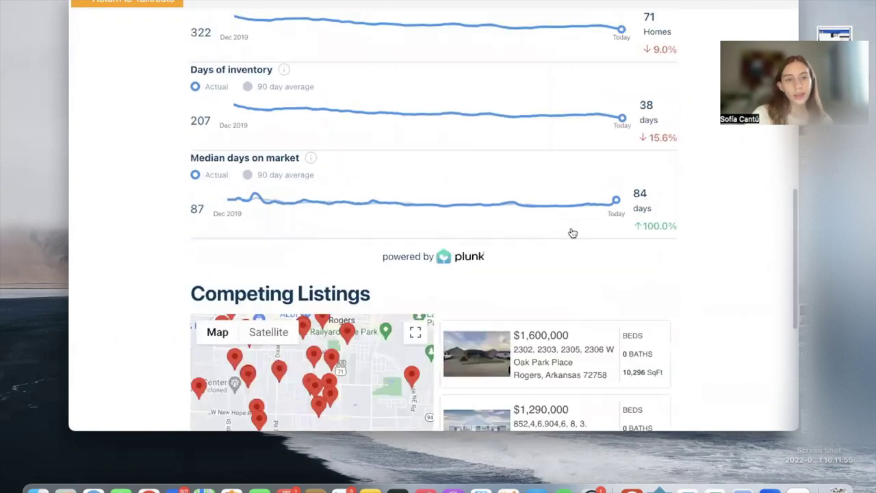
scroll(629, 413, up, 1)
scroll(753, 308, down, 3)
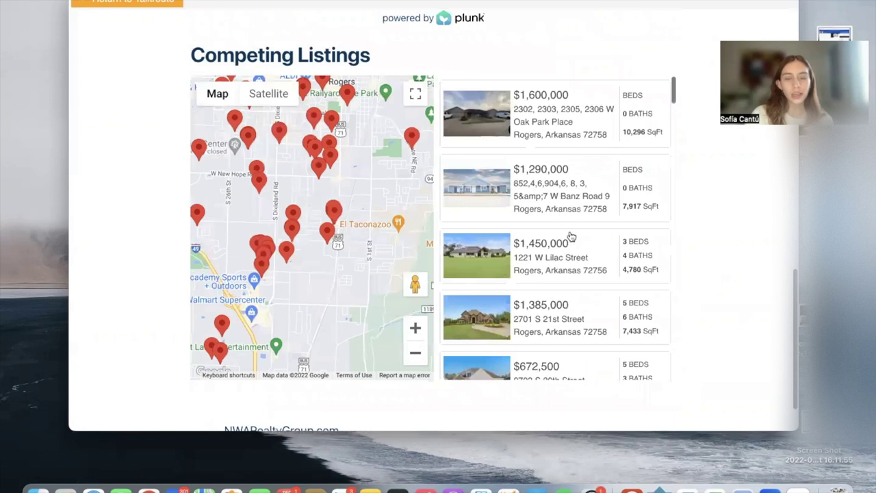
scroll(572, 236, down, 10)
scroll(572, 236, down, 3)
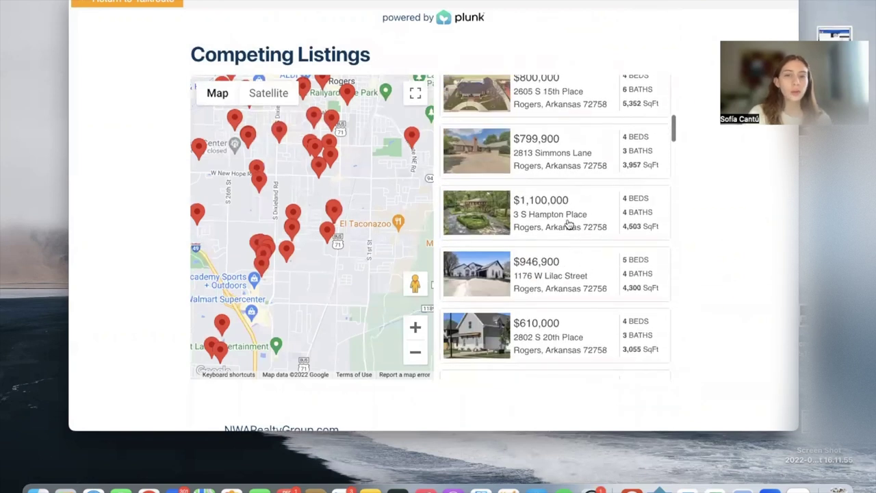
scroll(567, 221, down, 2)
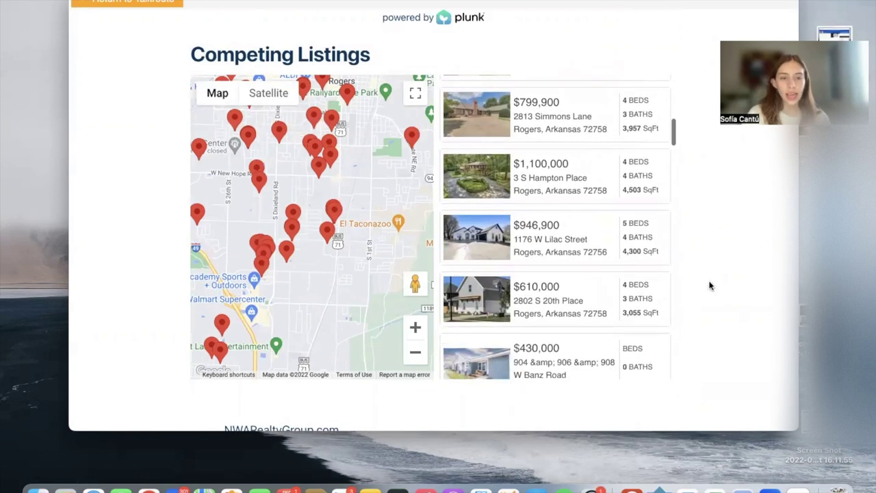
scroll(709, 285, down, 2)
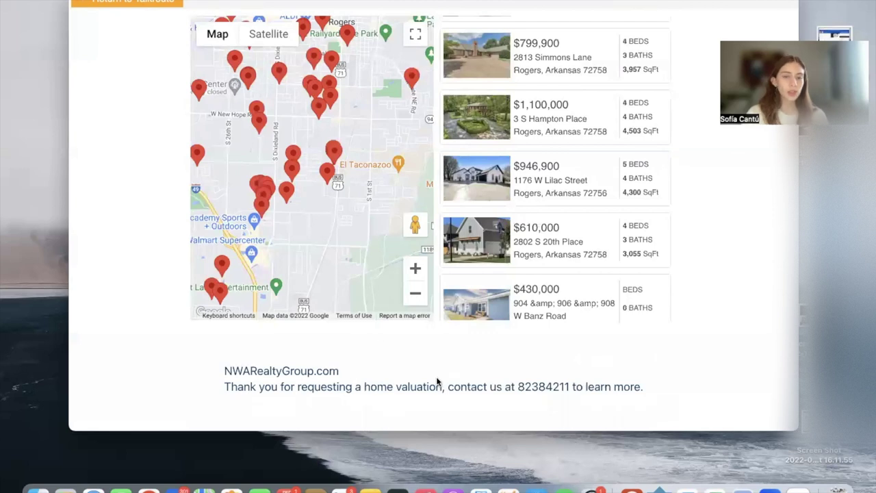
key(ctrl+Left)
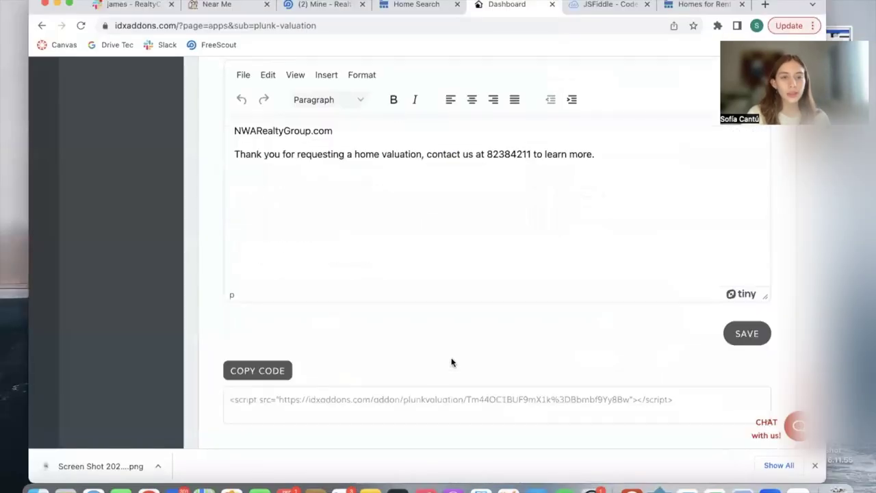
Step: Return to the Plunk Valuation dashboard's Market Insights Requests table
scroll(448, 308, up, 2)
key(ctrl+Right)
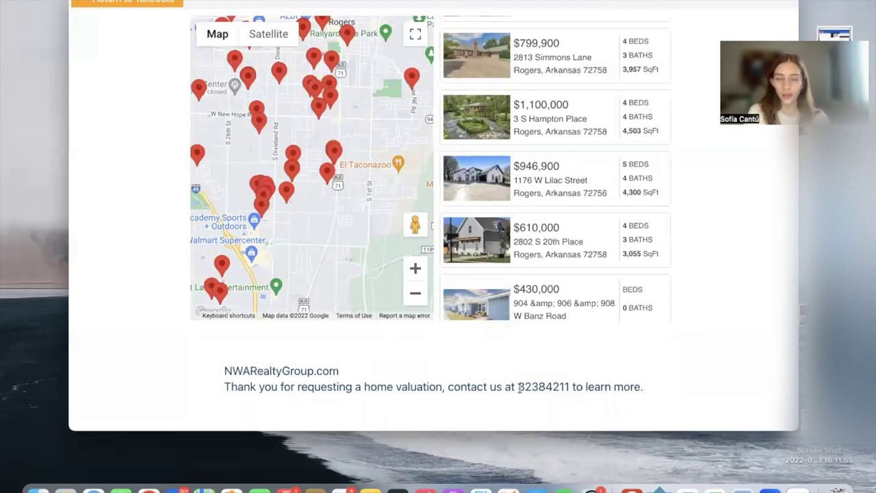
key(super+Tab)
scroll(598, 205, down, 1)
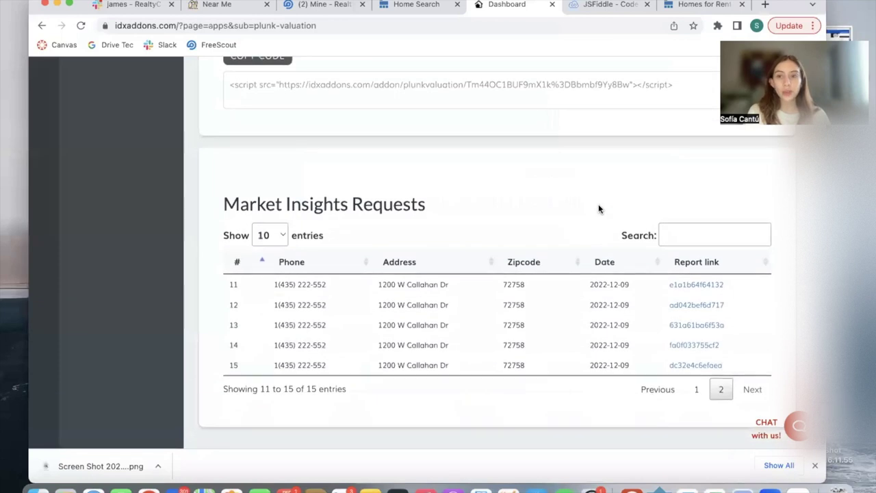
scroll(598, 209, up, 15)
scroll(598, 209, down, 15)
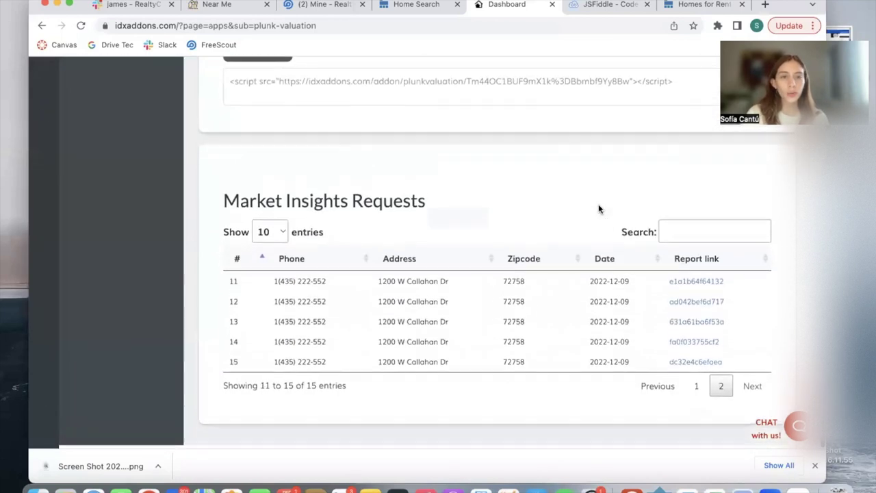
scroll(598, 209, up, 1)
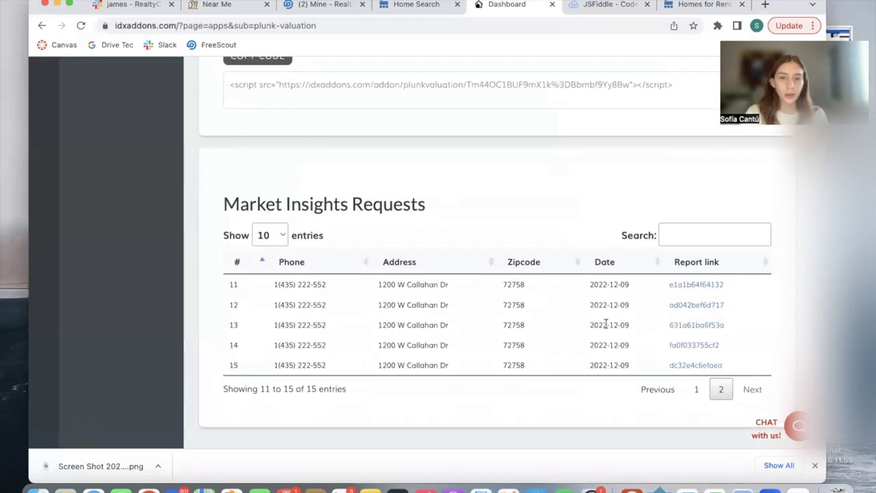
Step: Page through requests 1–10, then 11–15, and back to the first ten
click(683, 388)
scroll(705, 393, down, 3)
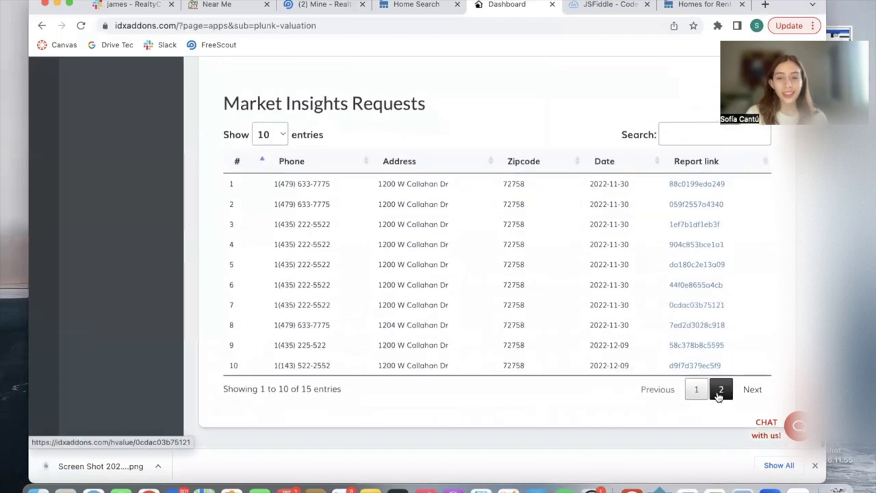
click(719, 395)
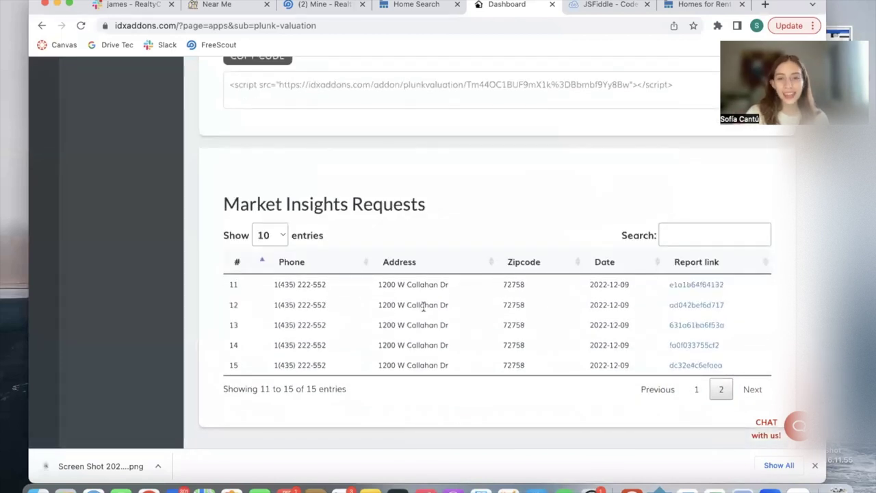
click(695, 389)
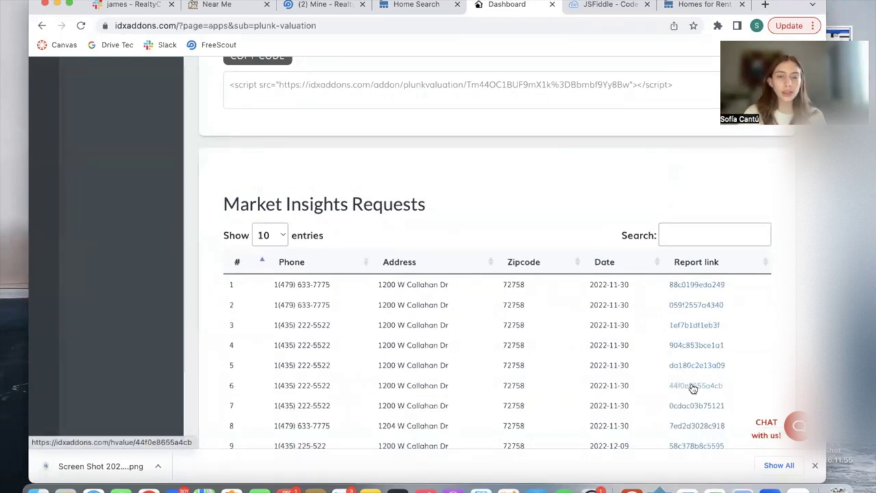
scroll(693, 388, down, 2)
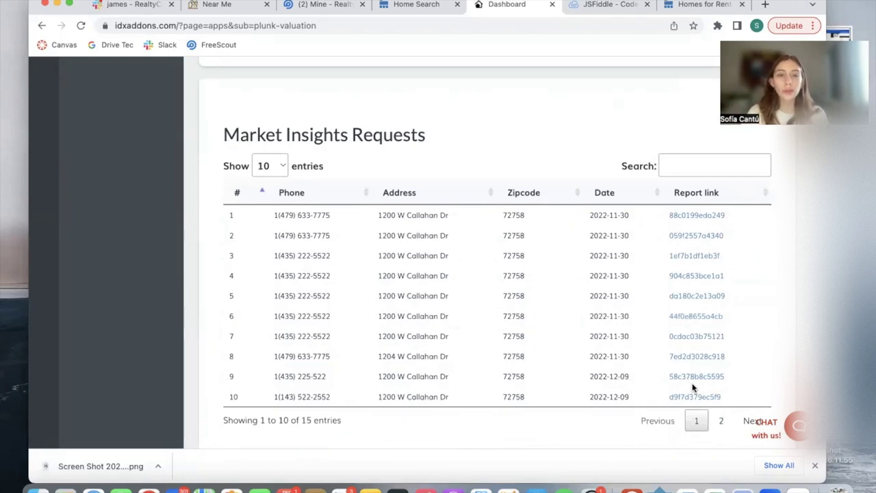
click(682, 318)
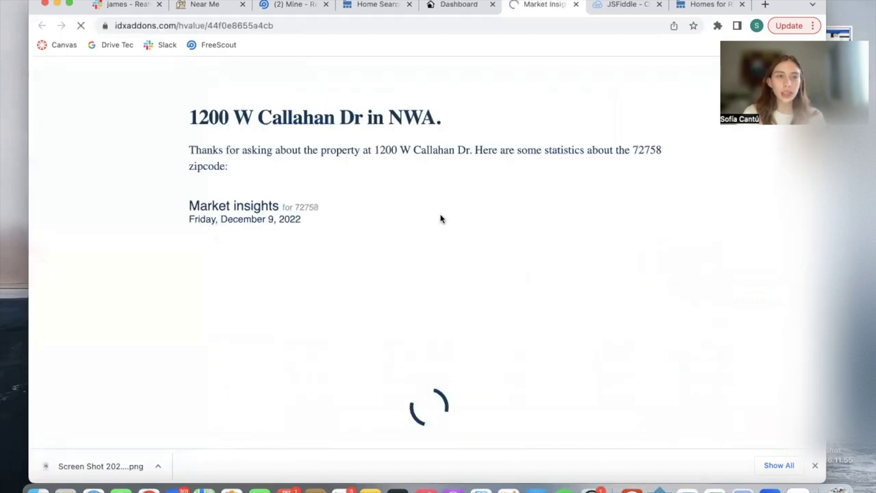
scroll(441, 217, down, 4)
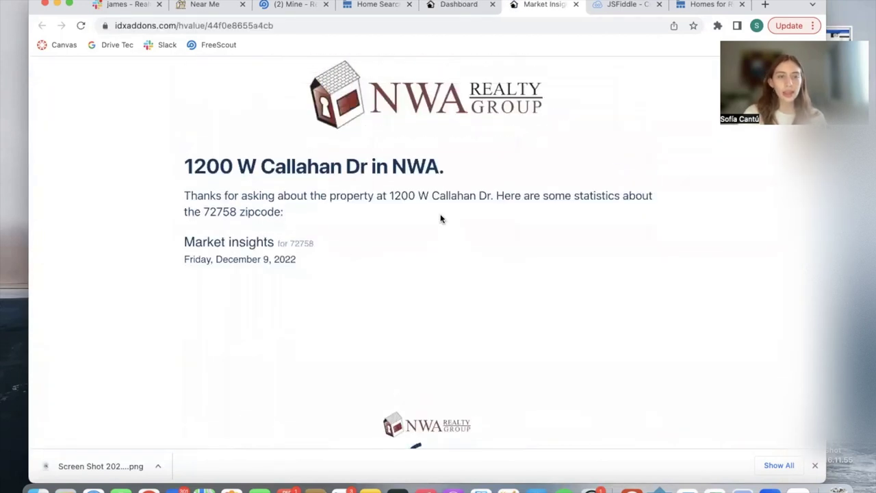
key(ctrl+Right)
scroll(711, 269, up, 15)
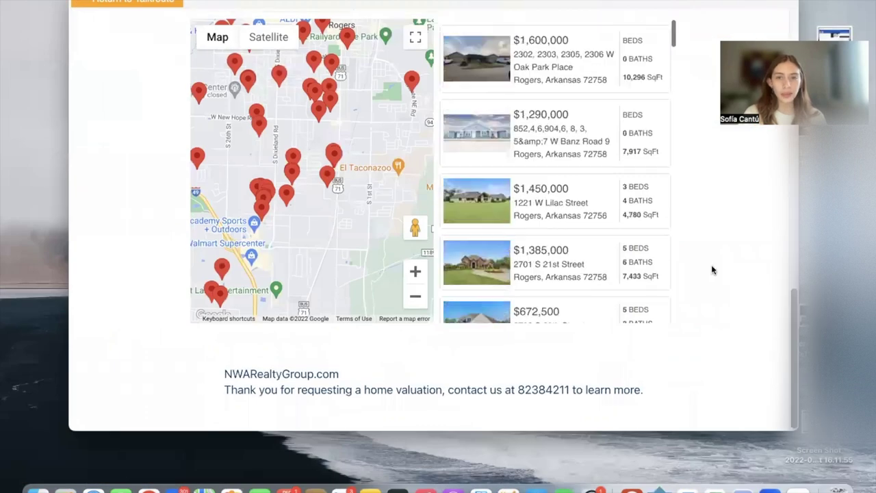
key(ctrl+Left)
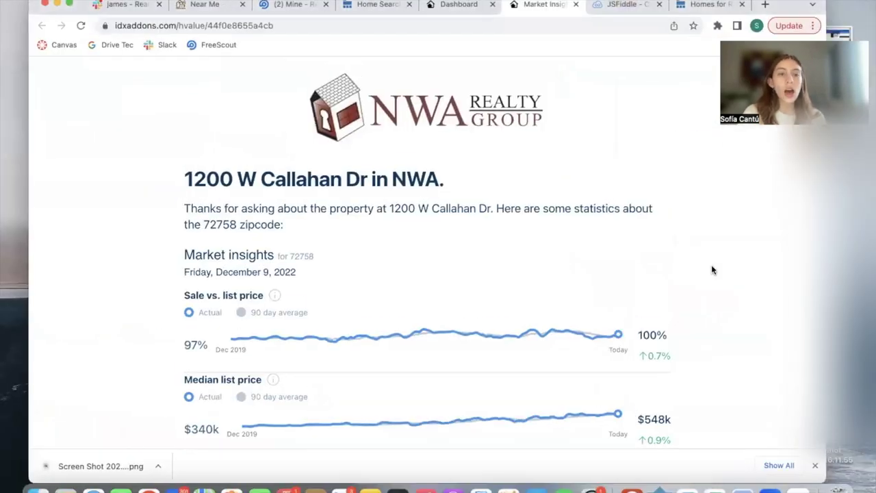
scroll(711, 269, up, 1)
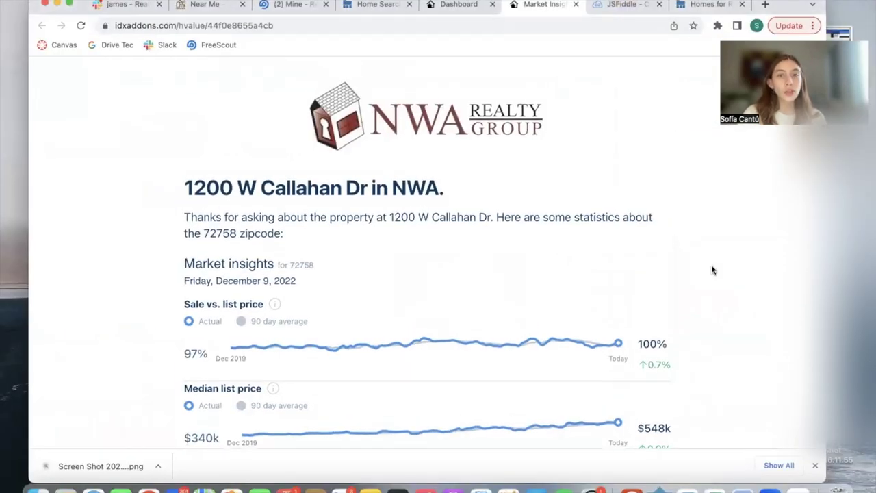
Step: Close the report tab and look over the NWA map search of homes
click(576, 5)
click(628, 7)
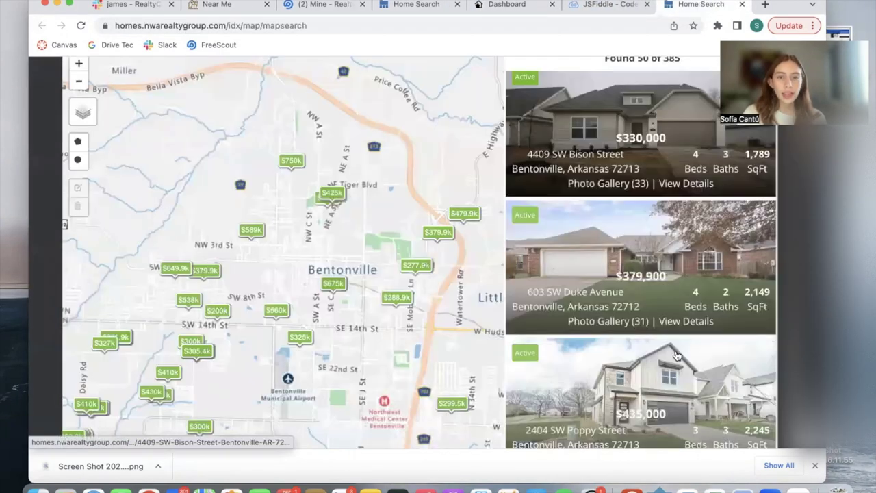
scroll(677, 355, down, 4)
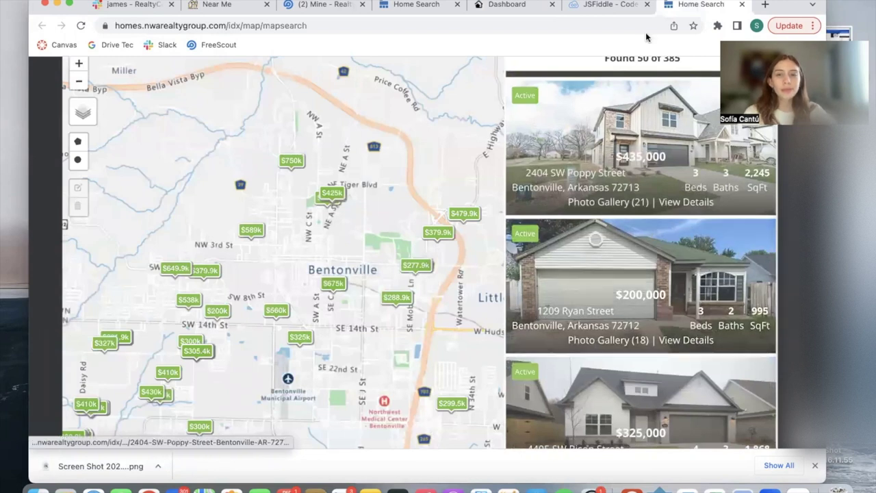
click(605, 6)
text(nvi)
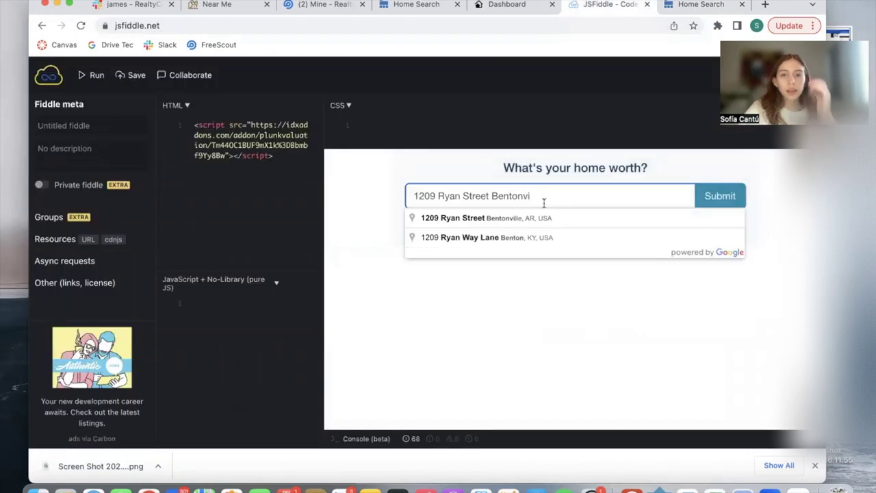
click(545, 217)
click(711, 199)
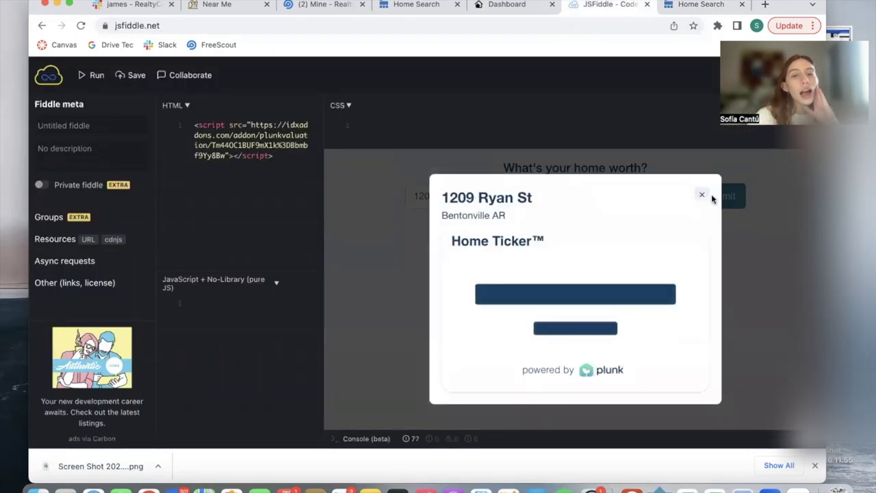
scroll(708, 234, down, 1)
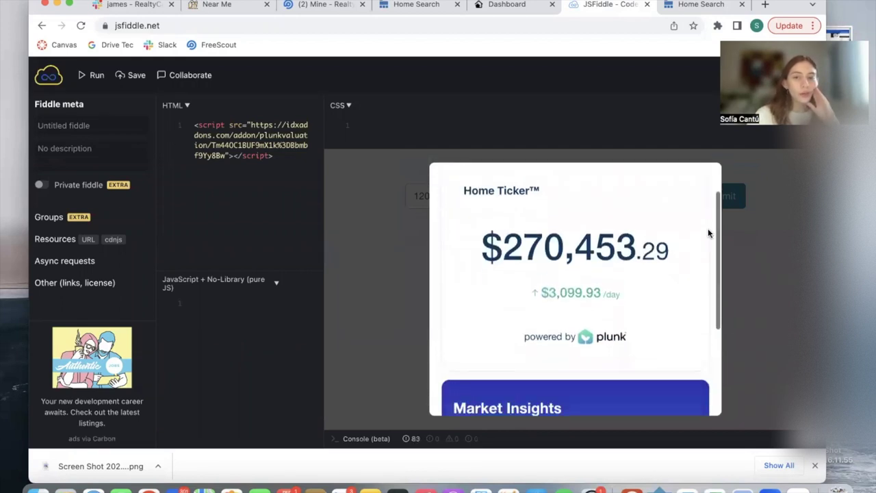
scroll(581, 305, down, 3)
click(563, 372)
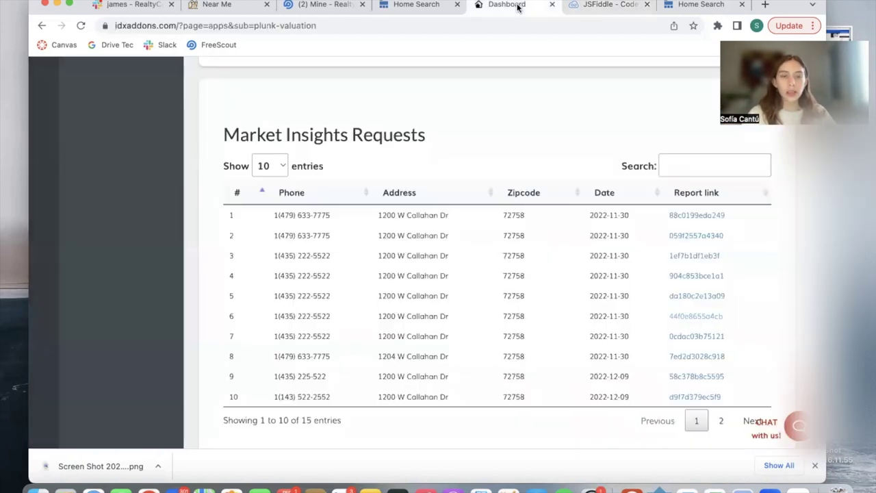
Step: Review the Plunk Widget Settings and Copy Code box, then close the Home Search tab
click(523, 5)
scroll(586, 264, up, 3)
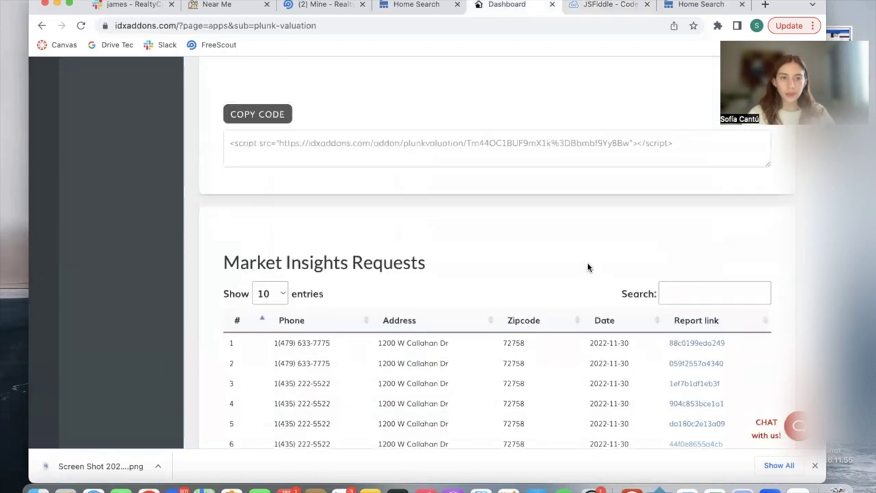
scroll(587, 267, up, 5)
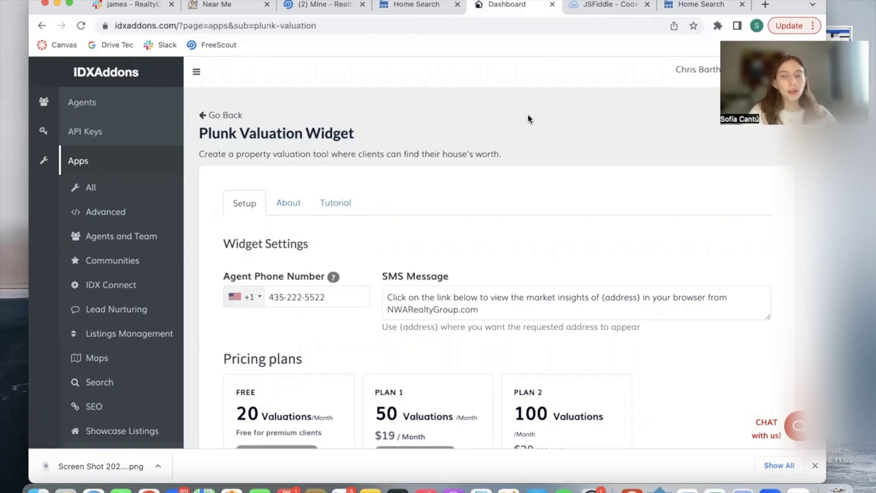
scroll(528, 119, down, 15)
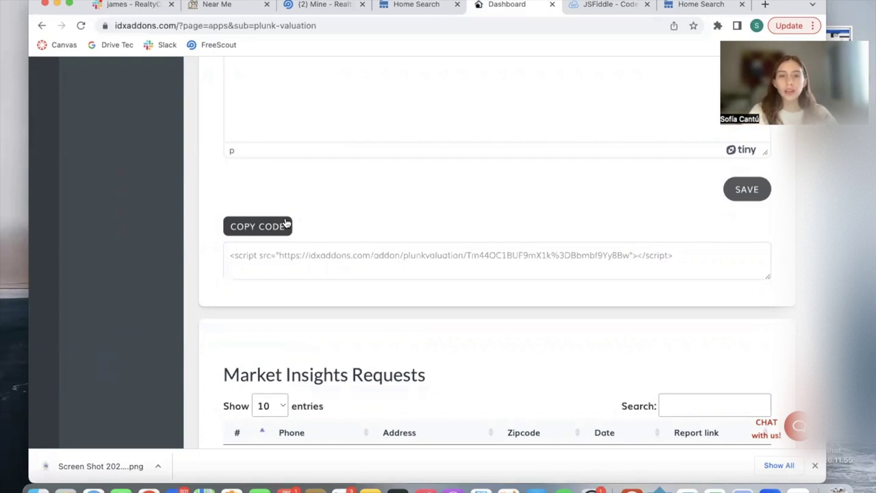
click(457, 4)
click(233, 4)
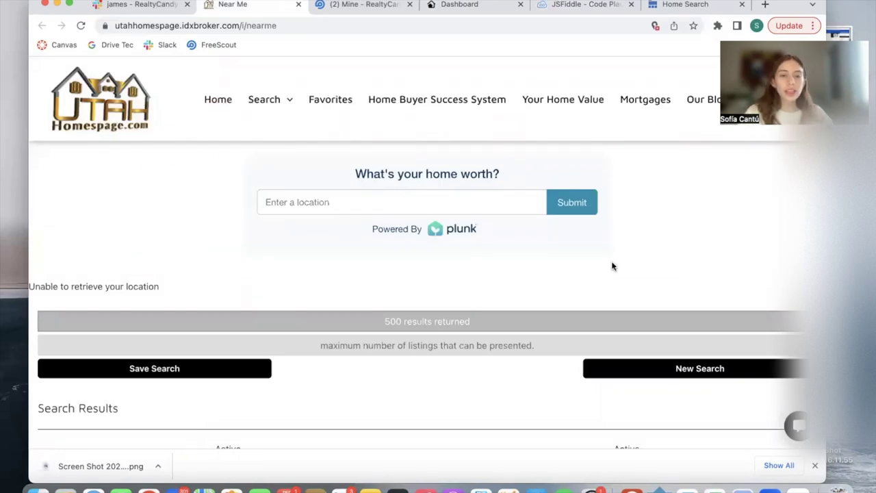
Step: Look over the live home-worth widget on Utah Homespage's Near Me page and its location field
scroll(631, 251, down, 5)
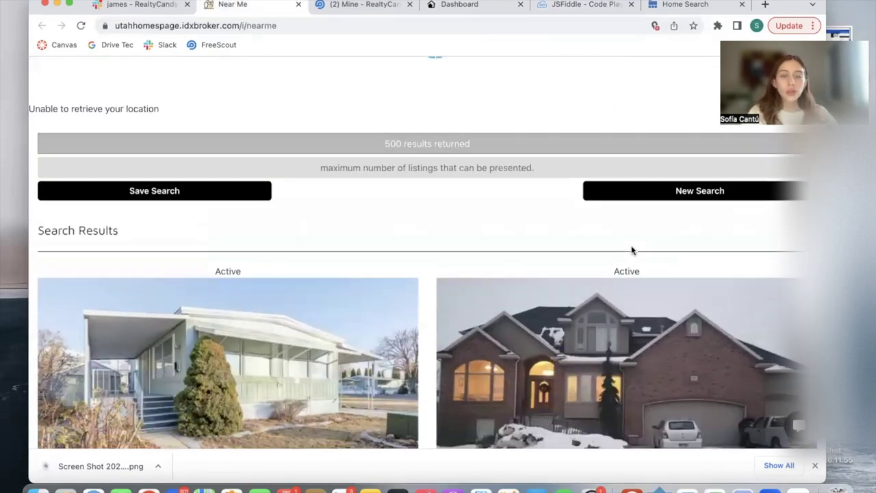
scroll(631, 248, up, 4)
scroll(507, 205, up, 1)
scroll(499, 203, down, 1)
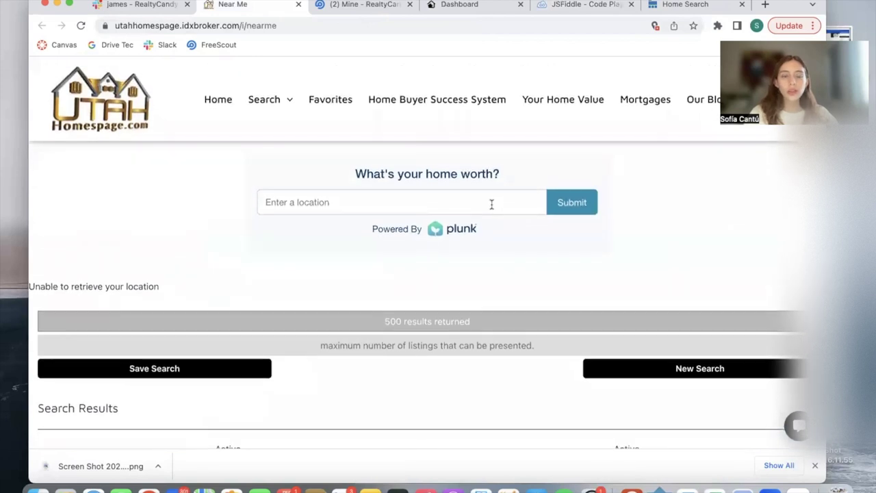
click(492, 203)
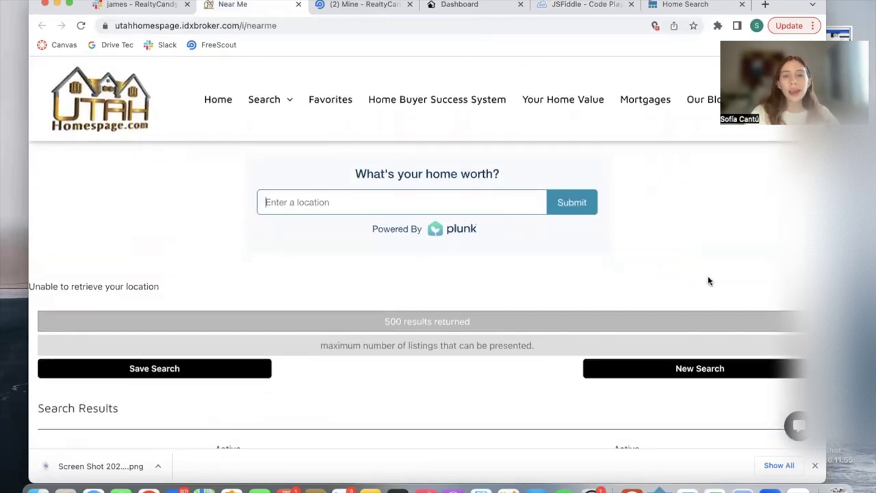
Step: Browse the listings, then return to IDXAddons' Pricing plans showing the Free 20-valuation plan
scroll(708, 280, down, 4)
scroll(709, 281, down, 3)
scroll(708, 281, down, 6)
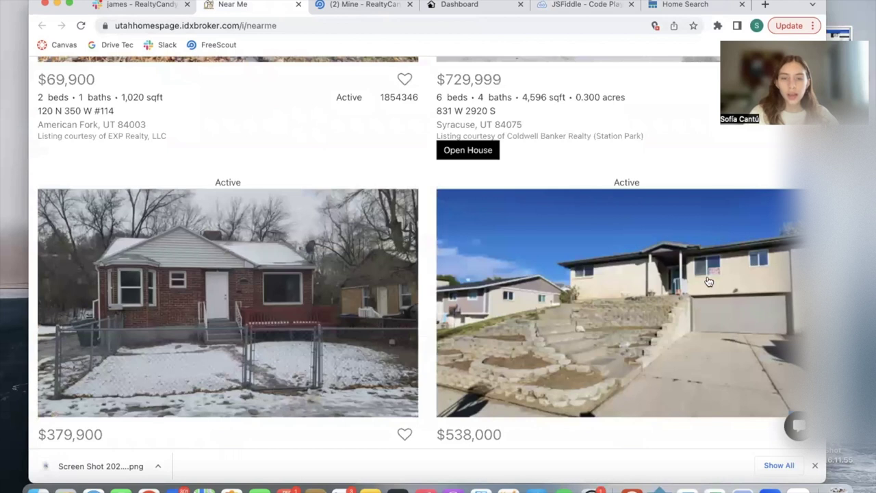
scroll(708, 281, up, 3)
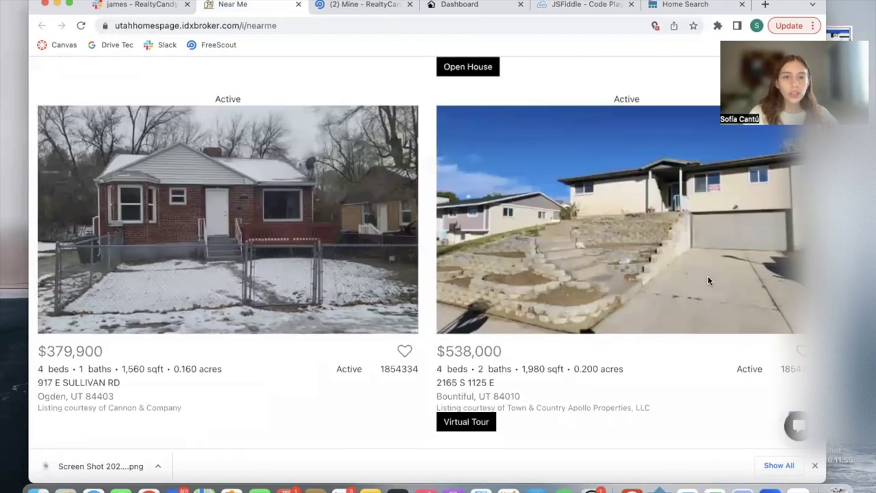
key(super+4)
scroll(526, 243, down, 5)
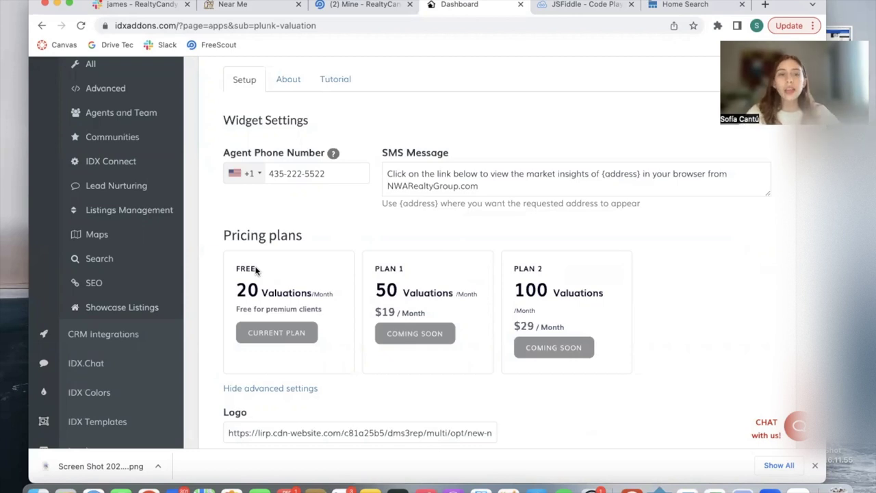
Step: Open the IDXAddons Apps overview listing categories like All, Advanced and Agents and Team
scroll(255, 270, up, 3)
click(112, 166)
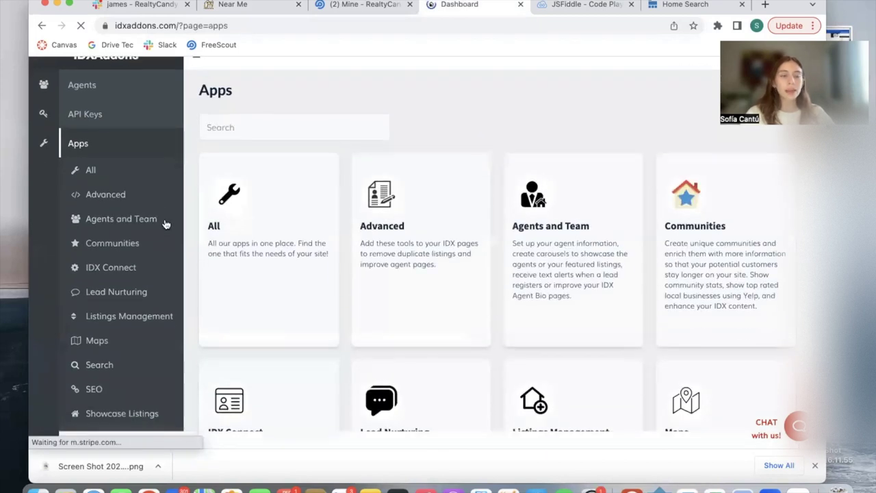
scroll(165, 224, down, 1)
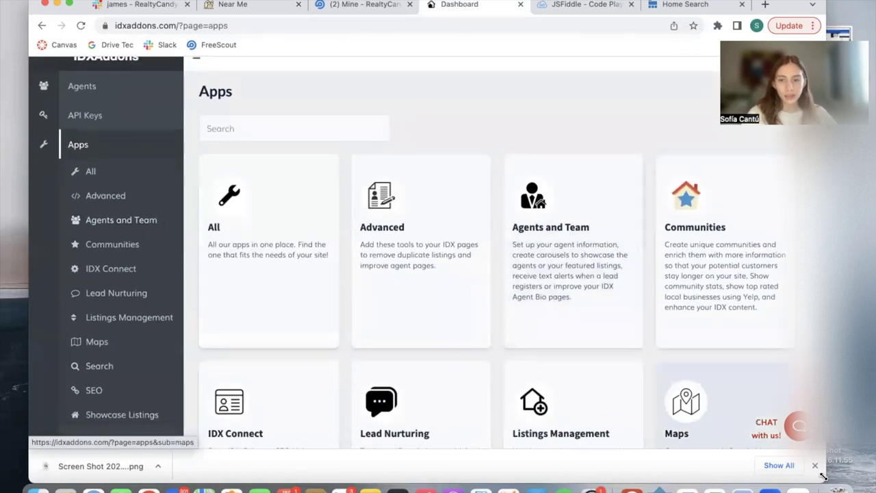